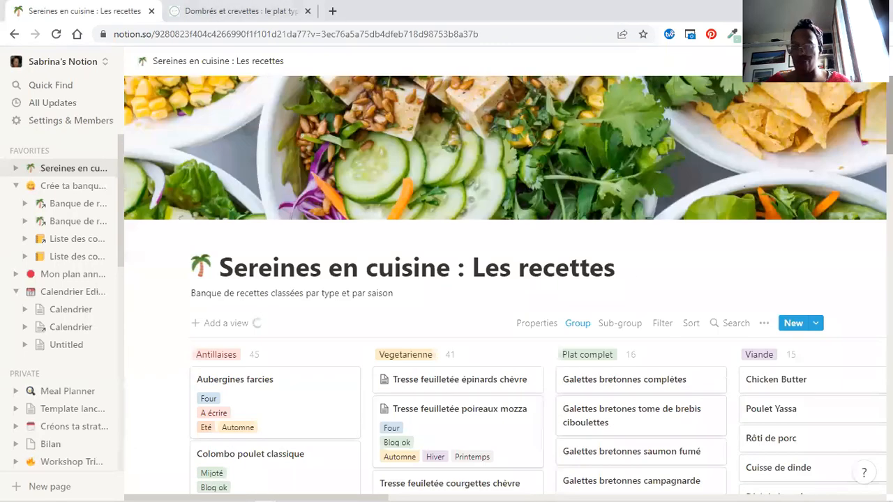
- Open the "Crée ta banque de recettes" page and collapse the sidebar to show it full width
left_click(52, 187)
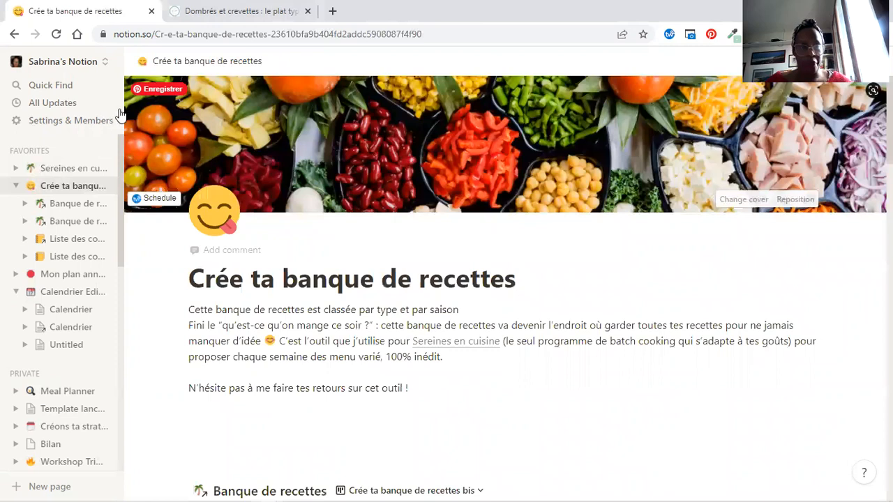
left_click(108, 62)
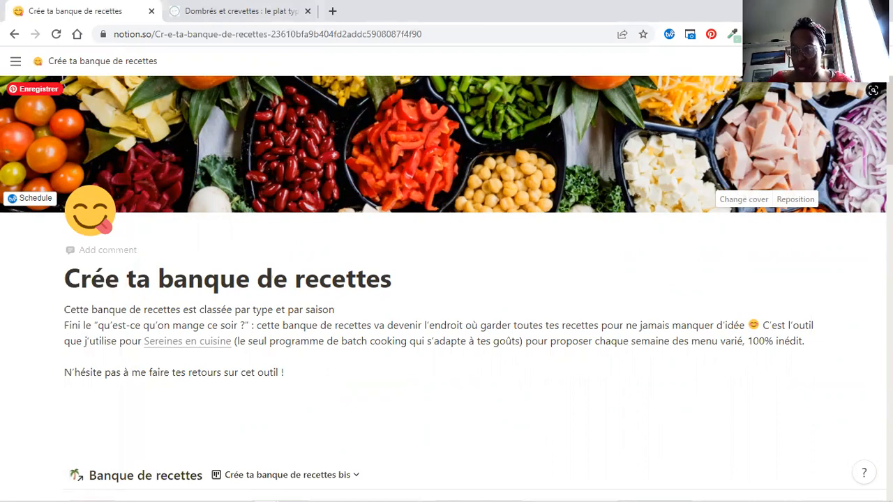
- Examine the recipe board grouped by dish type and the start of the weekly menu calendar
scroll(447, 289, "down", 2)
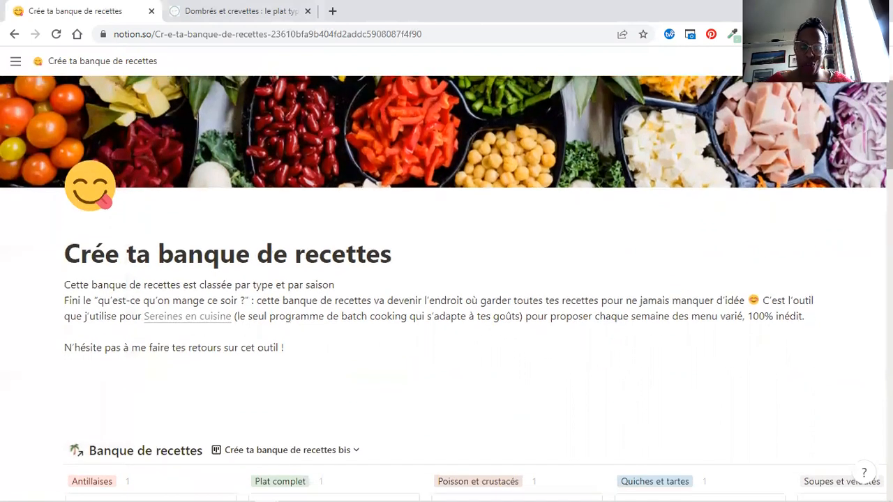
scroll(447, 289, "down", 1)
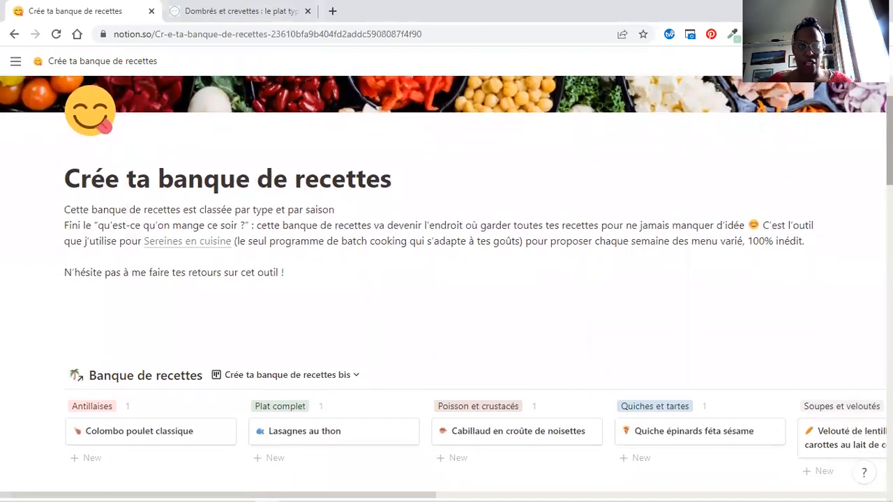
scroll(446, 289, "down", 1)
scroll(447, 289, "down", 3)
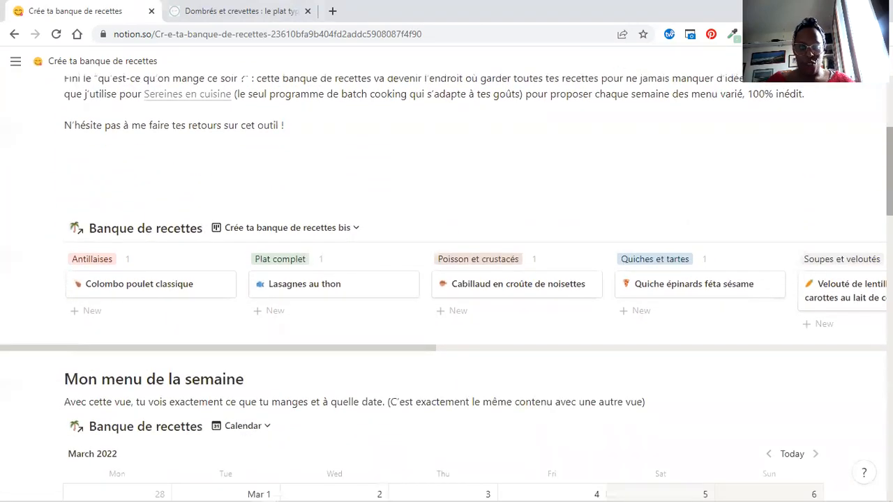
scroll(447, 289, "down", 2)
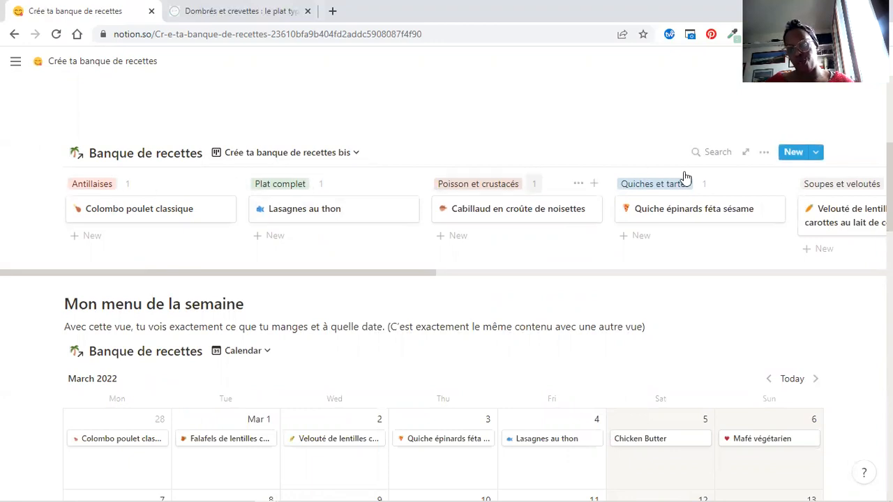
left_click_drag(305, 272, 237, 217)
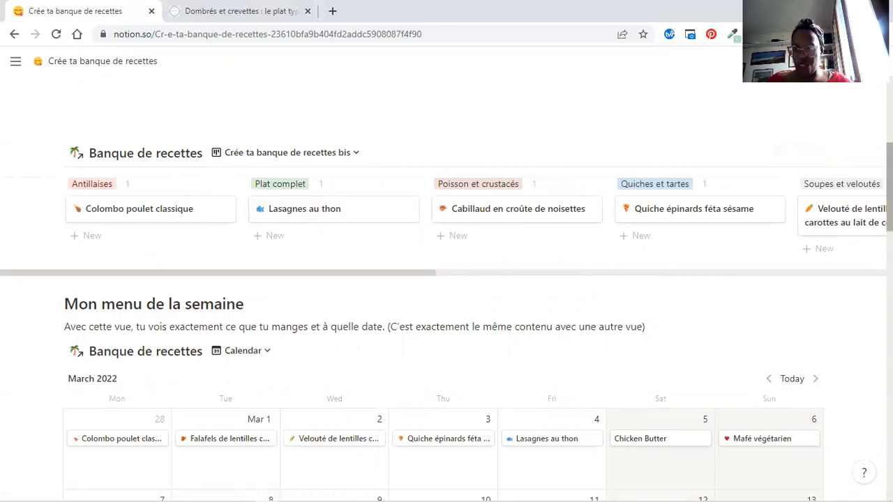
scroll(447, 307, "down", 3)
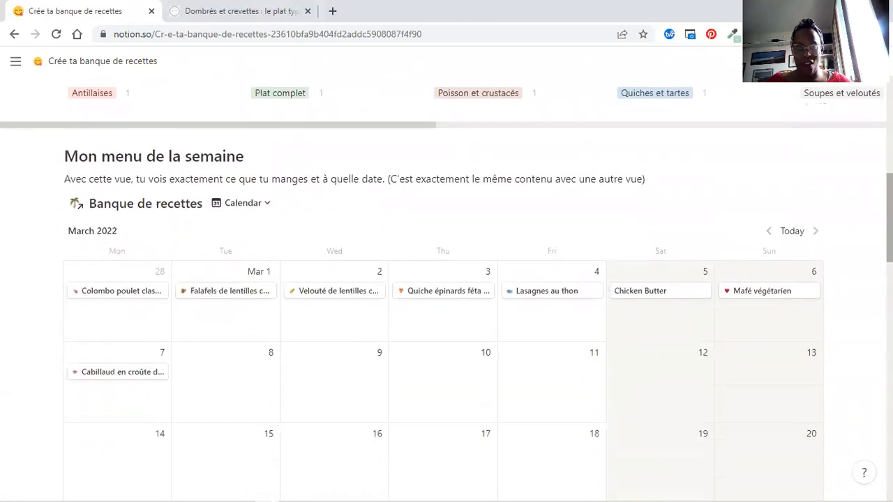
scroll(344, 115, "down", 1)
scroll(344, 116, "up", 1)
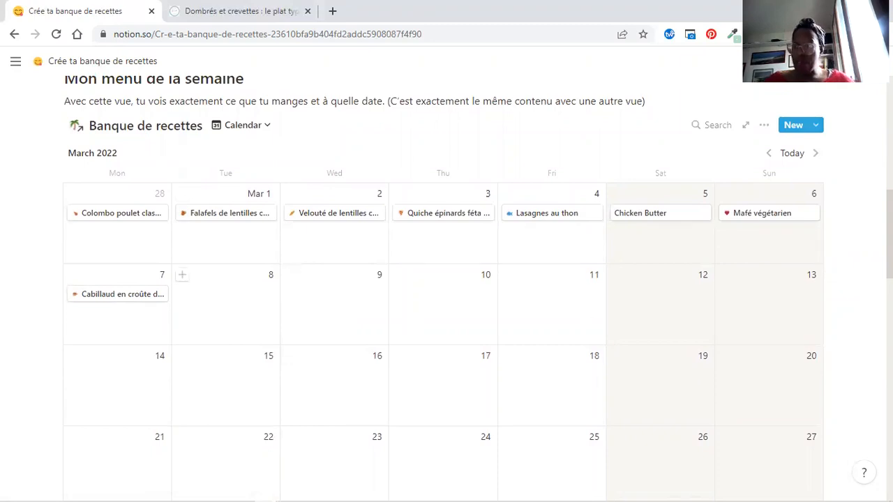
- Examine the rest of the March 2022 calendar and the shopping list table, and return to the recipe board
scroll(660, 301, "down", 2)
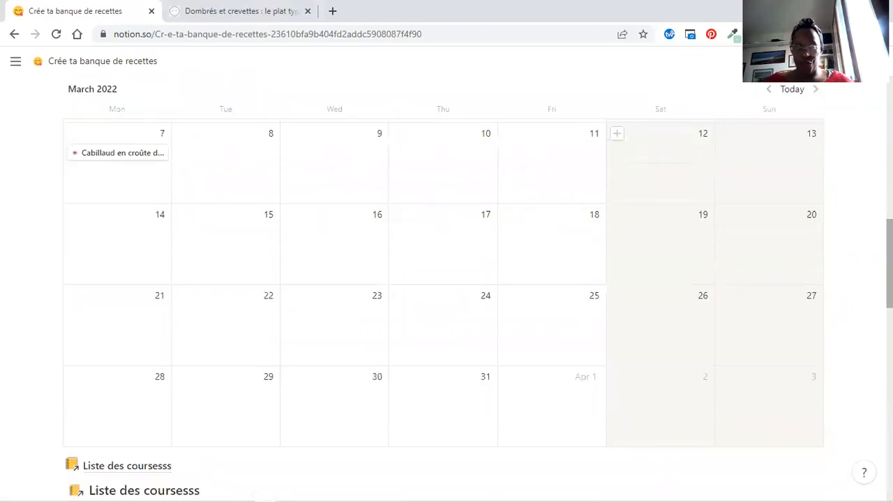
scroll(443, 279, "down", 1)
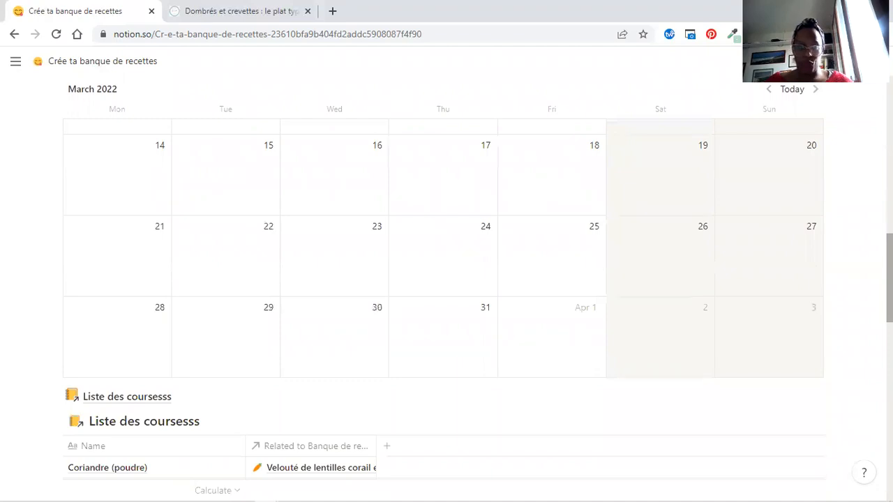
scroll(443, 279, "down", 2)
scroll(443, 279, "down", 3)
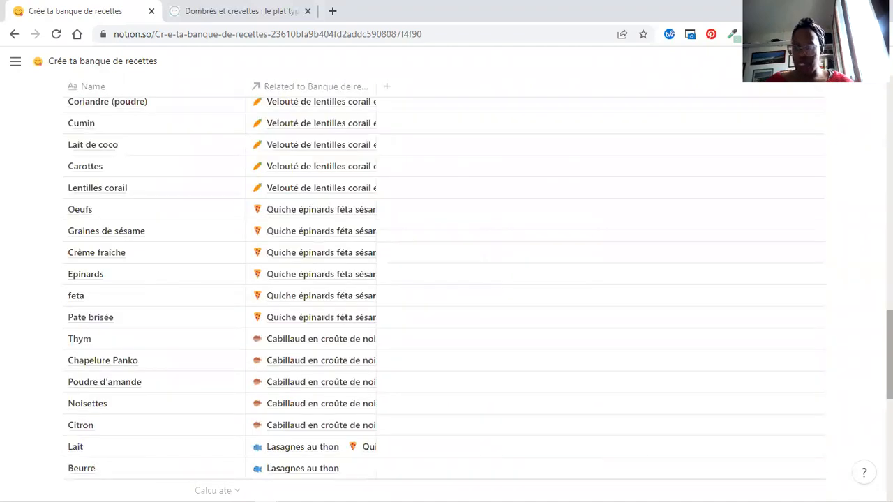
scroll(443, 279, "up", 4)
scroll(444, 279, "up", 6)
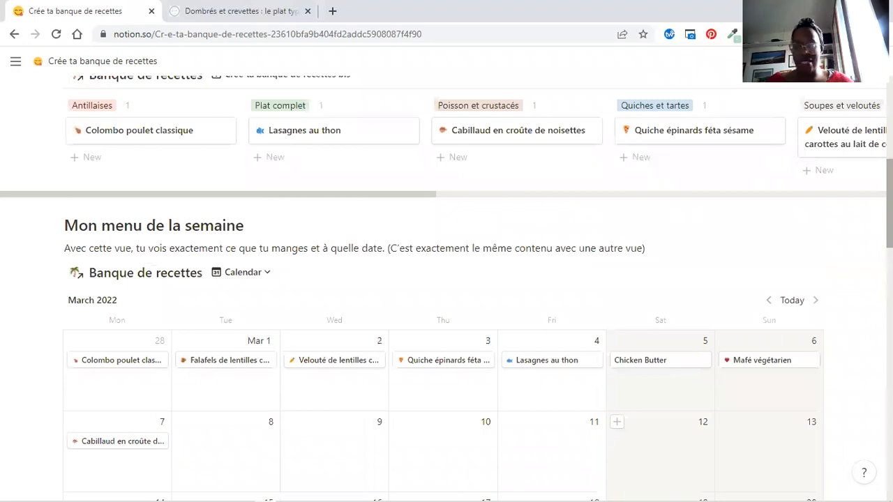
scroll(443, 279, "up", 2)
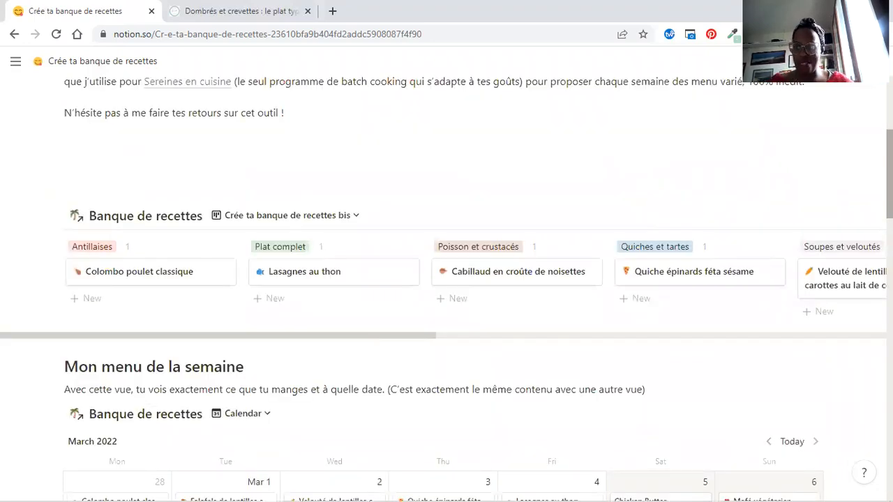
scroll(444, 279, "up", 1)
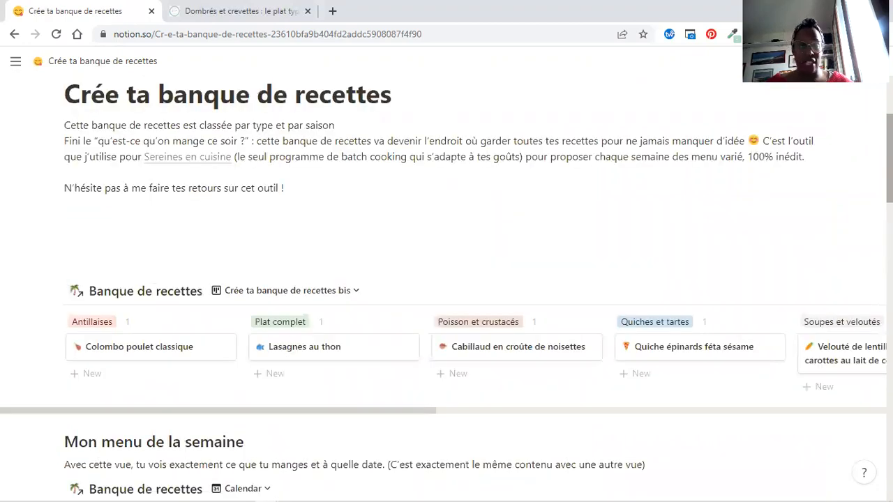
scroll(443, 279, "up", 1)
scroll(444, 279, "down", 1)
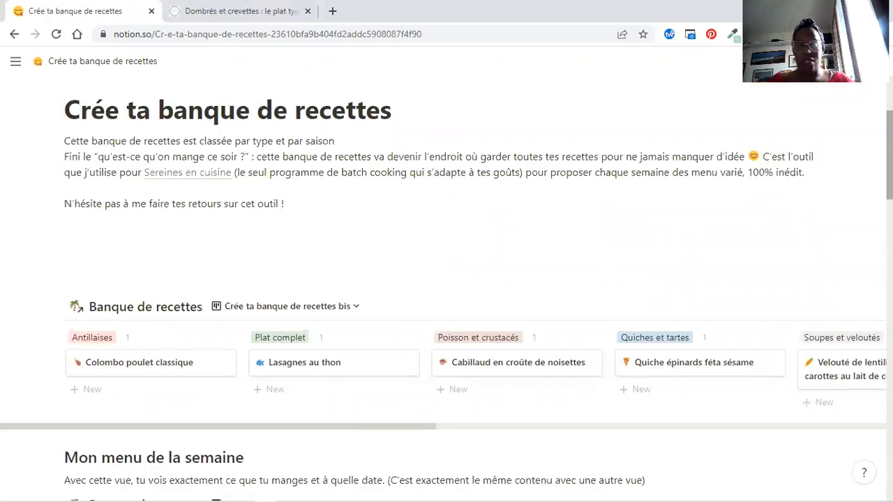
- Add a recipe card named "Dombrés et crevettes" to the Antillaises group and open its page
scroll(443, 280, "down", 1)
scroll(443, 279, "down", 1)
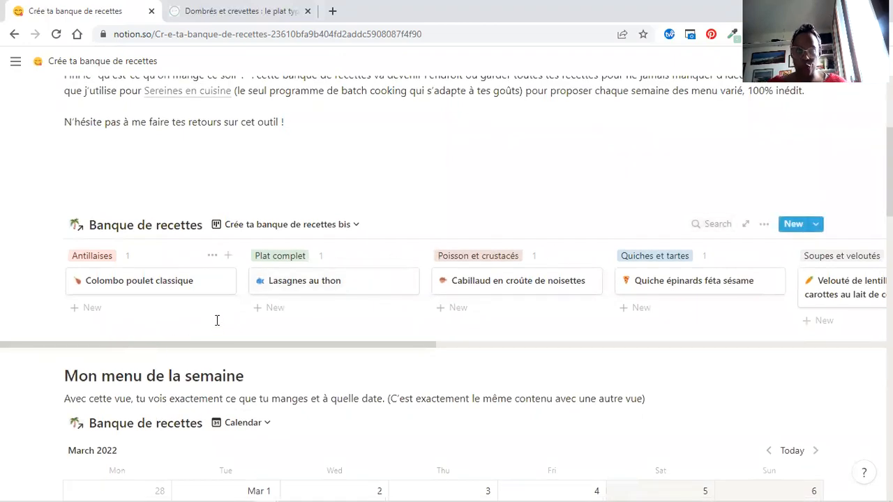
left_click(96, 312)
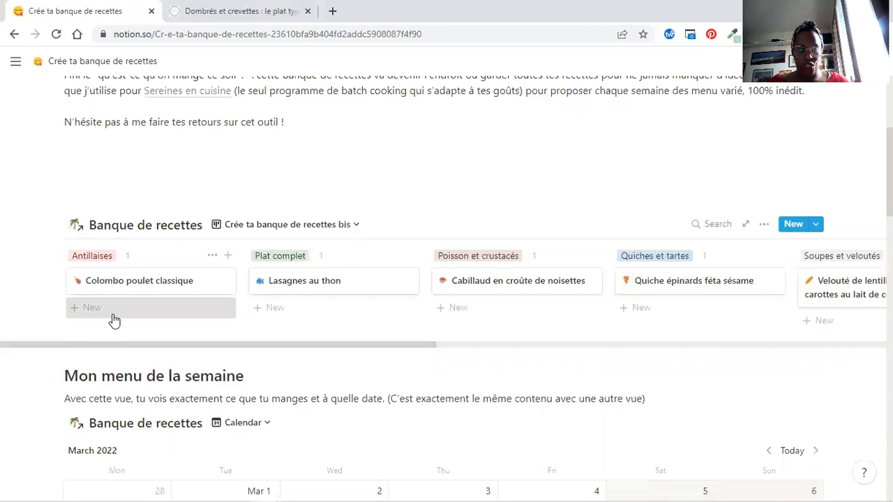
left_click(76, 309)
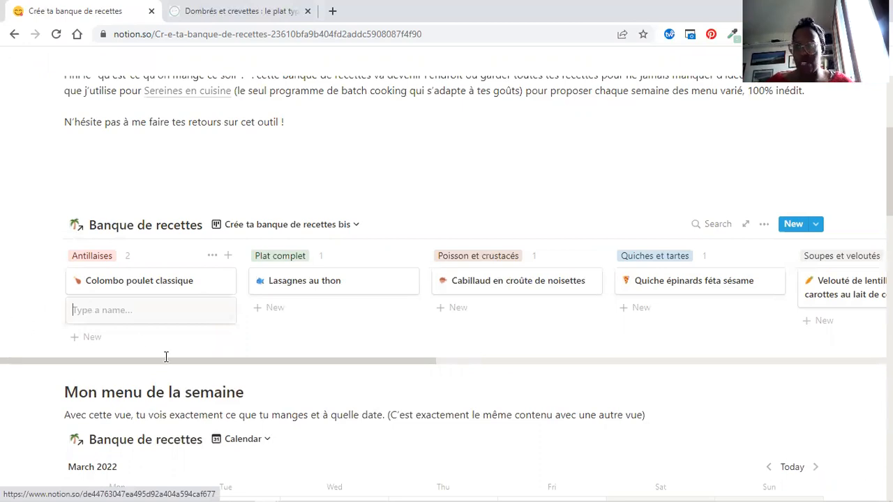
type("Dombrés et crevettes")
left_click(224, 318)
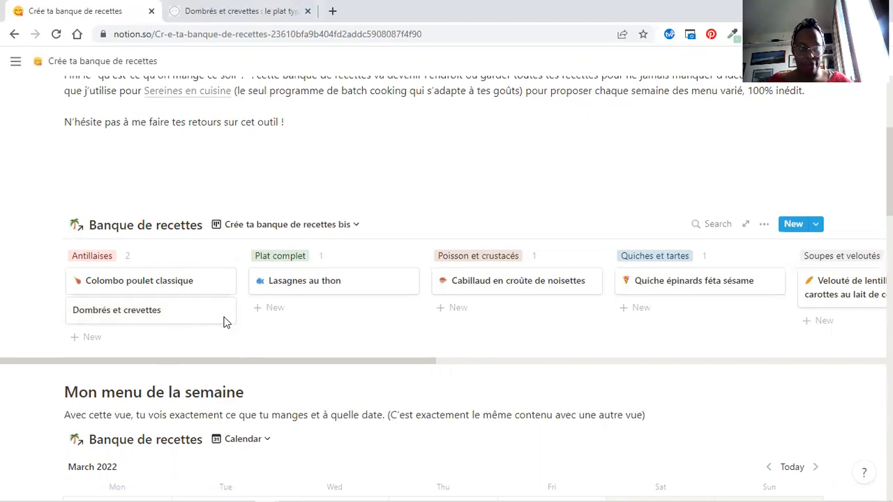
left_click(224, 314)
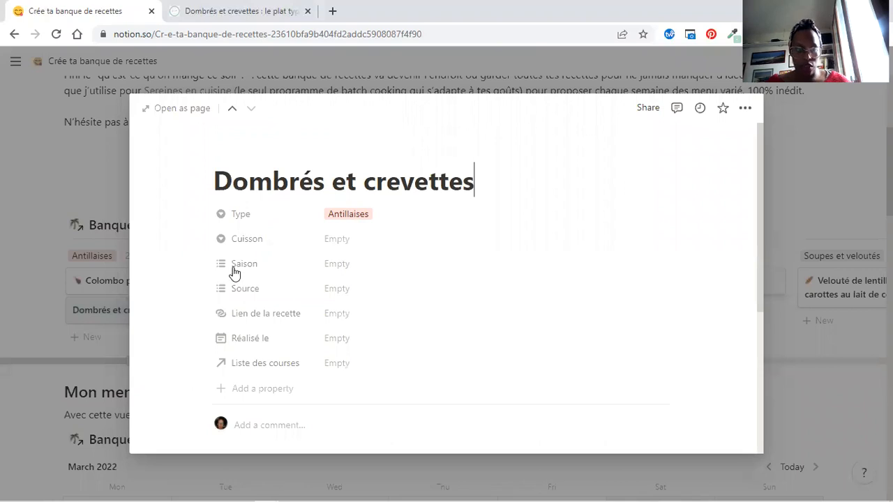
left_click(132, 312)
left_click(135, 312)
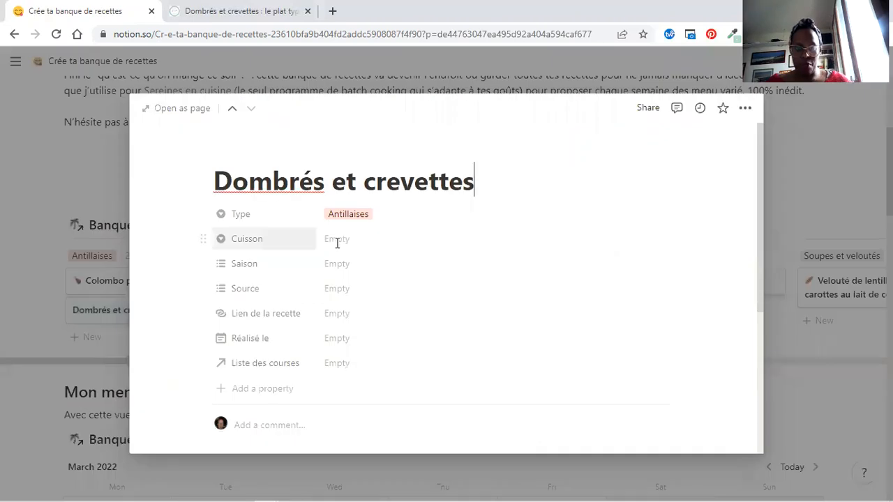
- Examine the available options and the settings of the recipe's Cuisson property
left_click(337, 240)
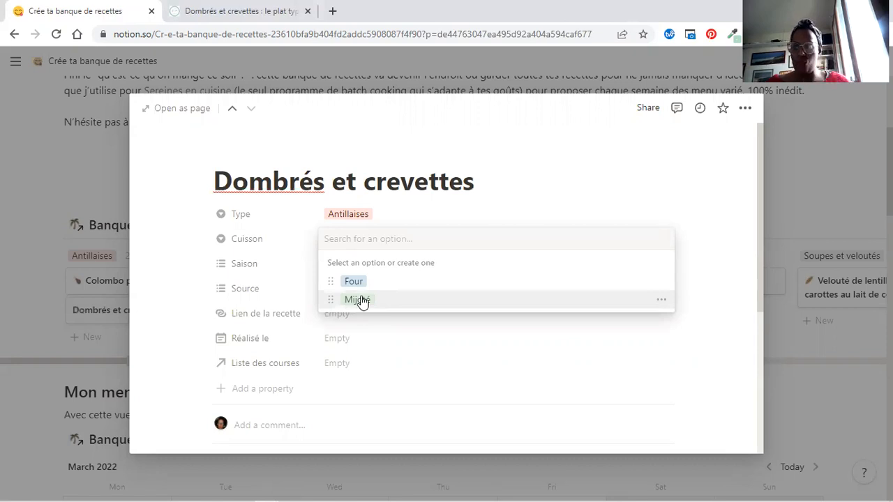
left_click(260, 241)
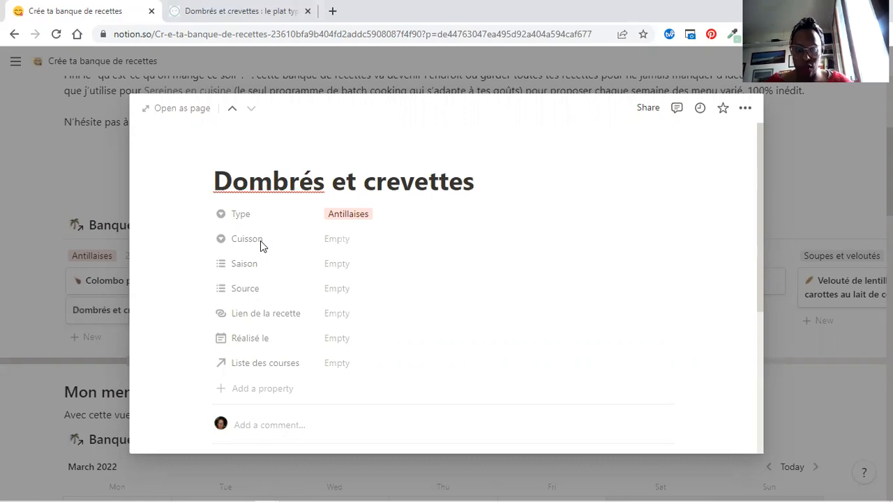
left_click(261, 241)
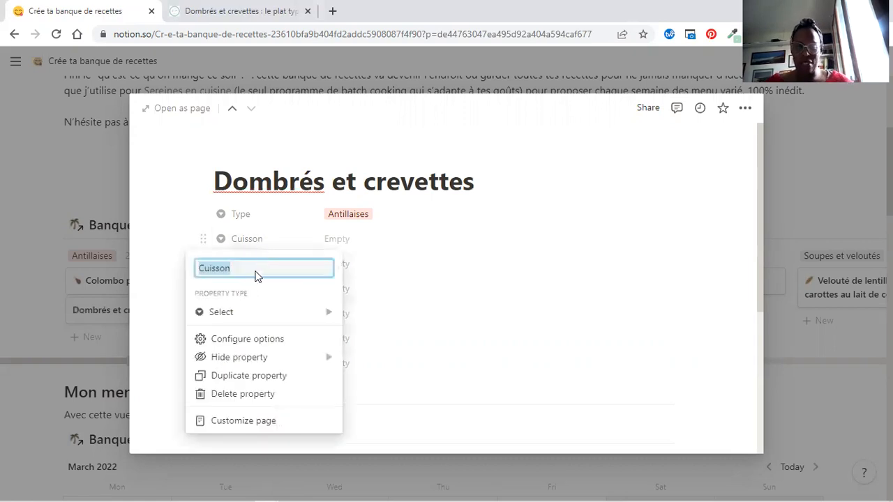
mouse_move(253, 320)
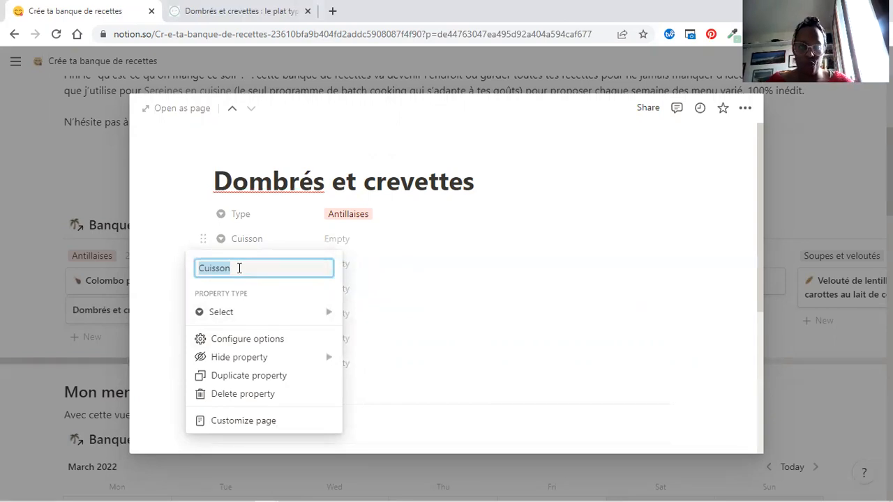
left_click(239, 268)
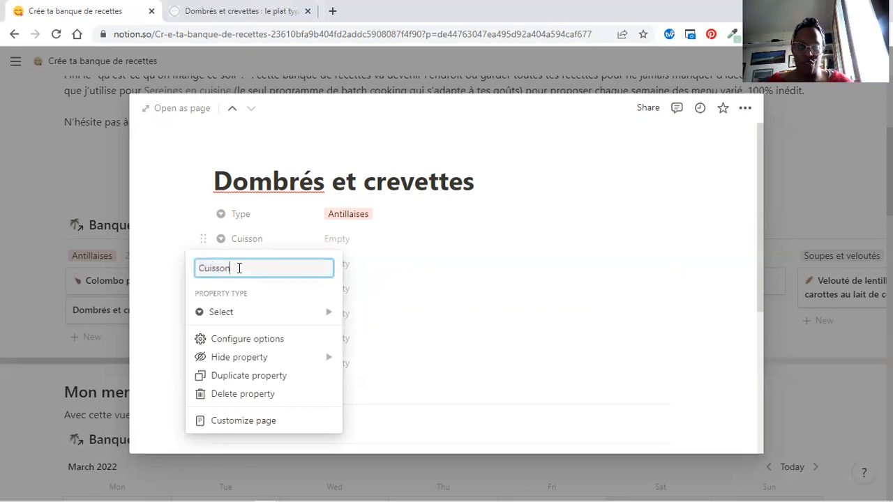
left_click(347, 244)
- Set the recipe's Cuisson to Mijoté and its Saison to Eté, Printemps, Hiver and Automne
left_click(336, 242)
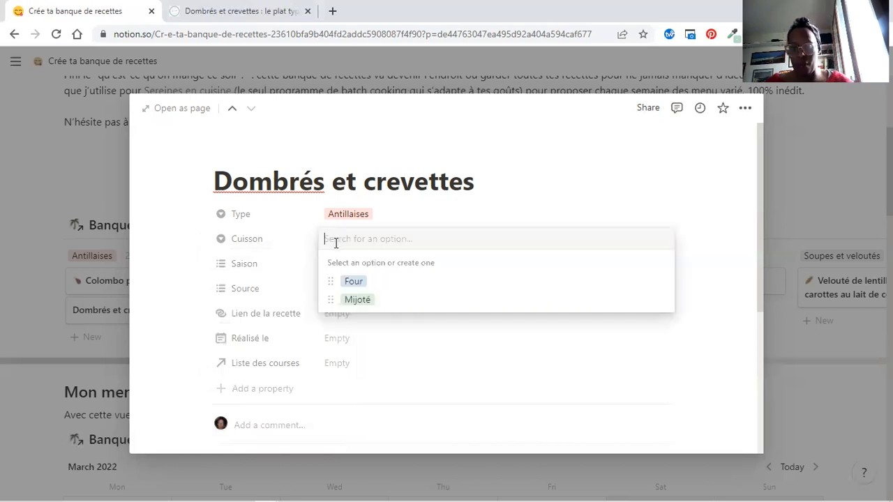
left_click(355, 301)
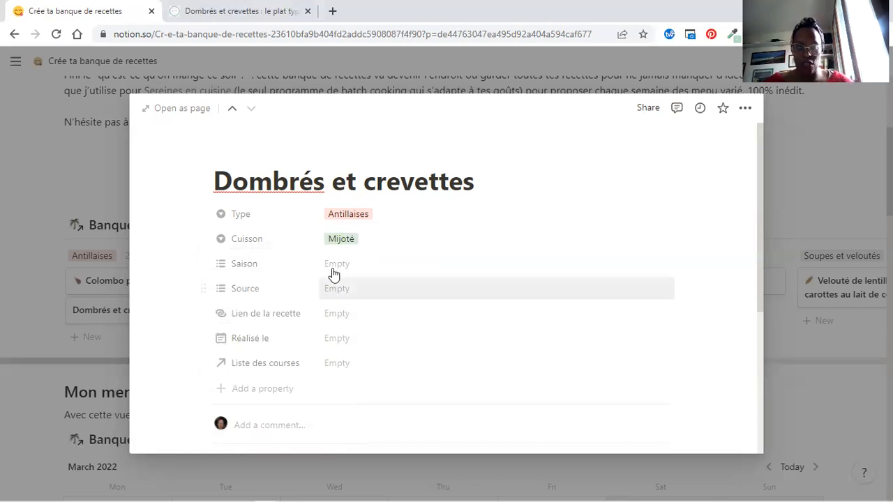
left_click(335, 273)
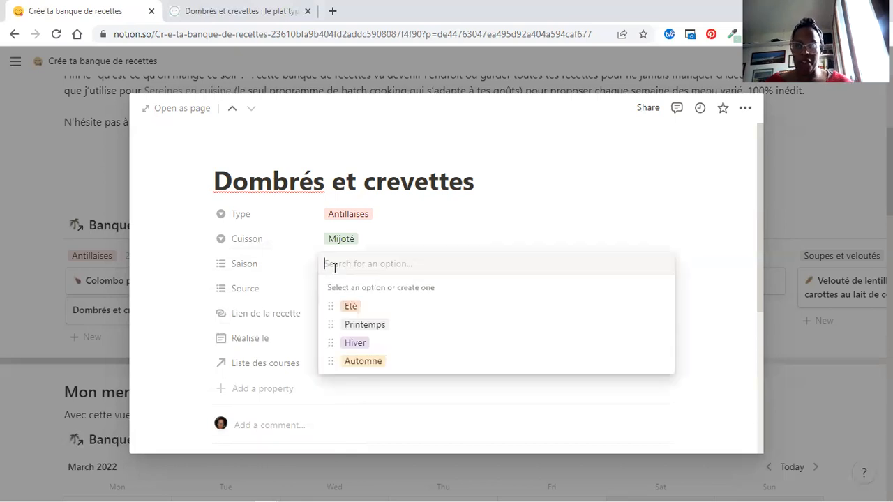
left_click(355, 307)
left_click(372, 326)
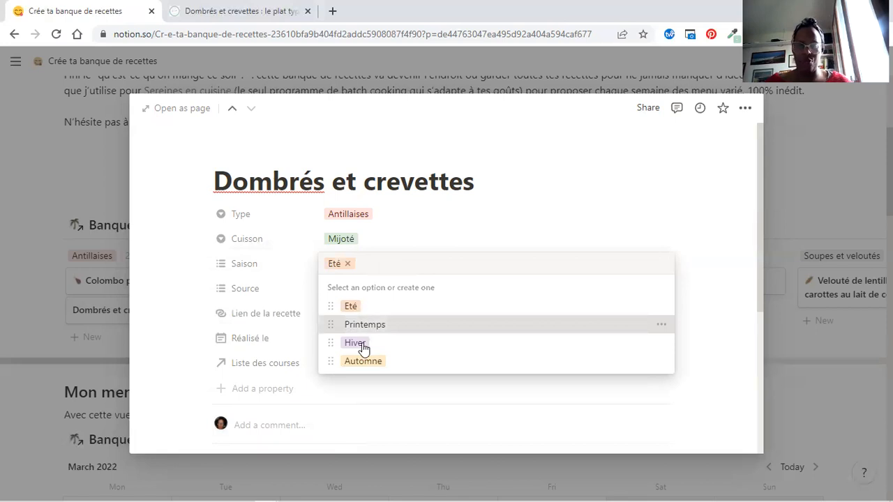
left_click(363, 344)
left_click(365, 361)
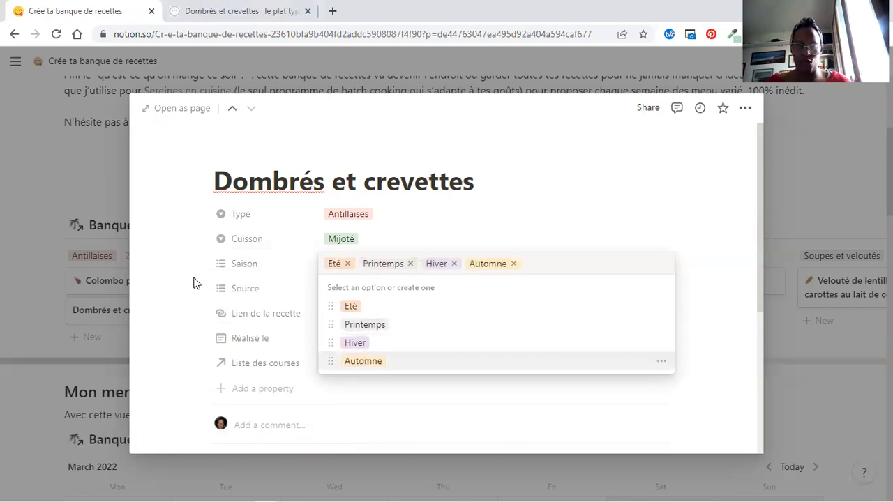
left_click(332, 289)
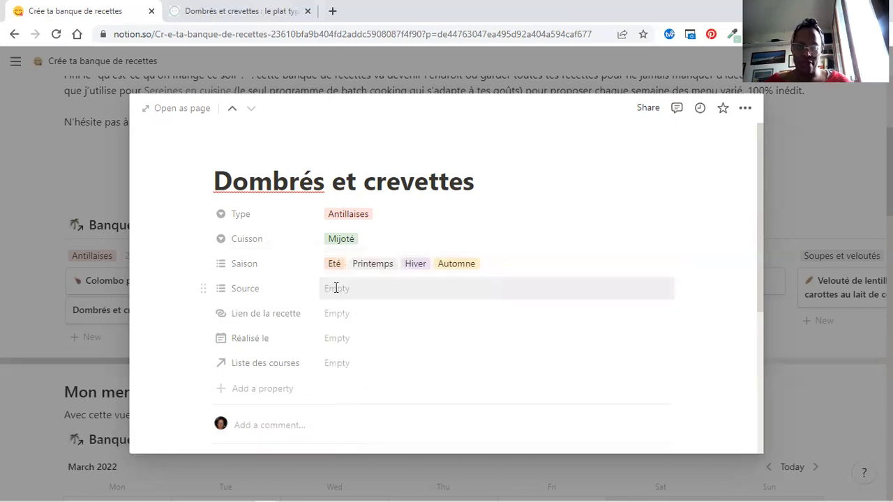
- Set the recipe's Source to Sab'n'Pepper and switch to the open web article about Dombrés et crevettes
left_click(336, 288)
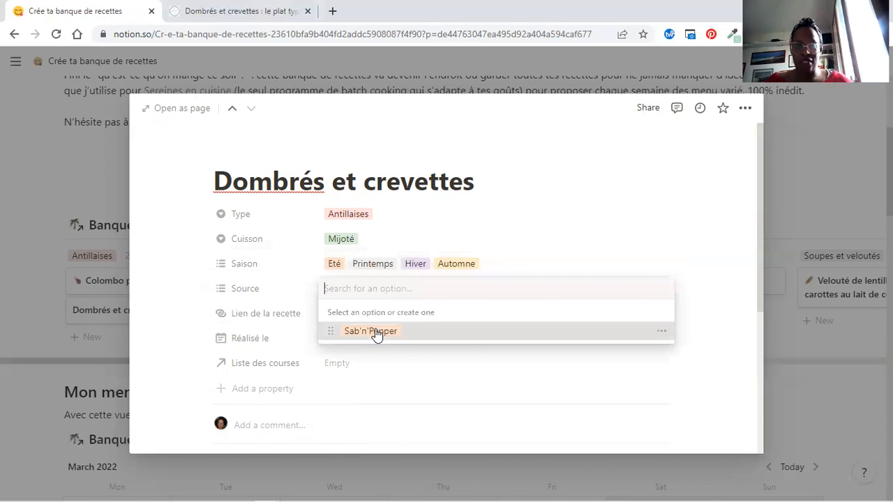
left_click(376, 334)
left_click(269, 12)
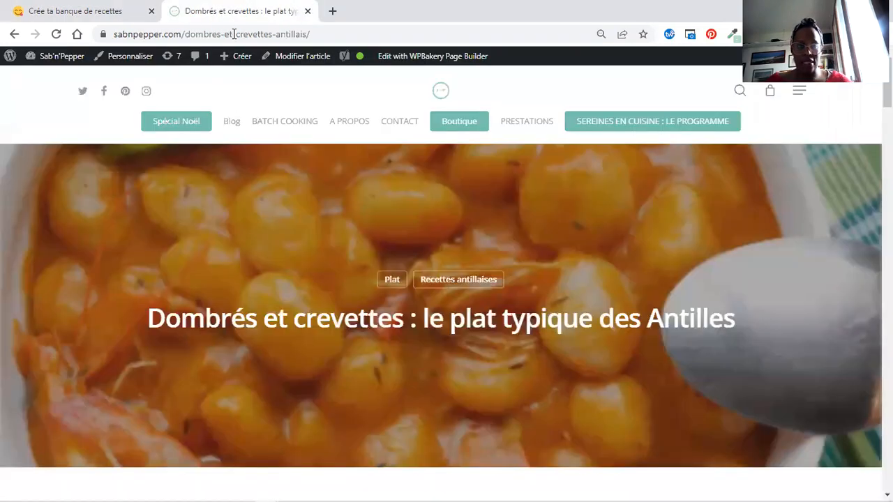
- Copy the web address of the Dombrés et crevettes article and switch back to the recipe page in Notion
left_click(233, 34)
key("ctrl+c")
right_click(233, 34)
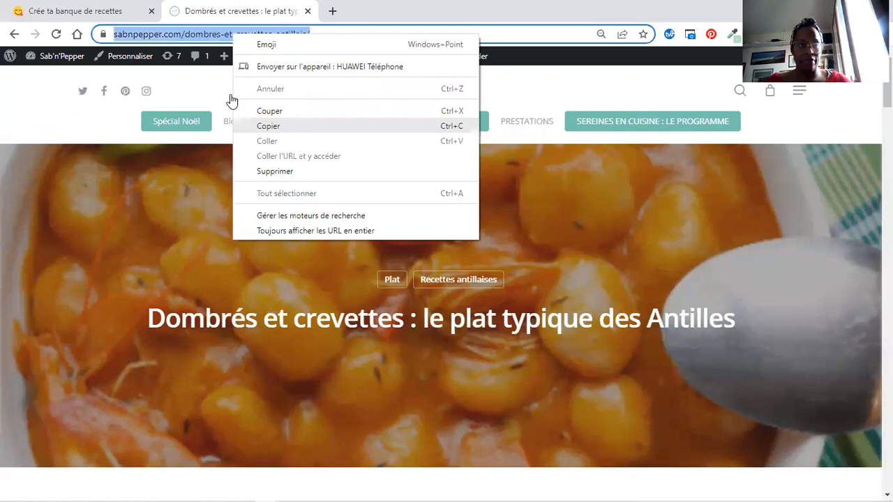
left_click(47, 10)
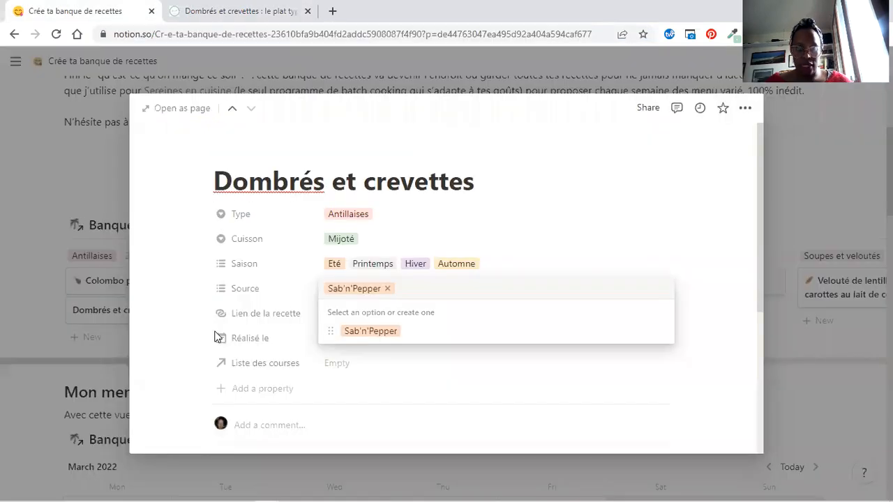
- Examine the settings and the available property types of the recipe's Lien de la recette property
left_click(262, 318)
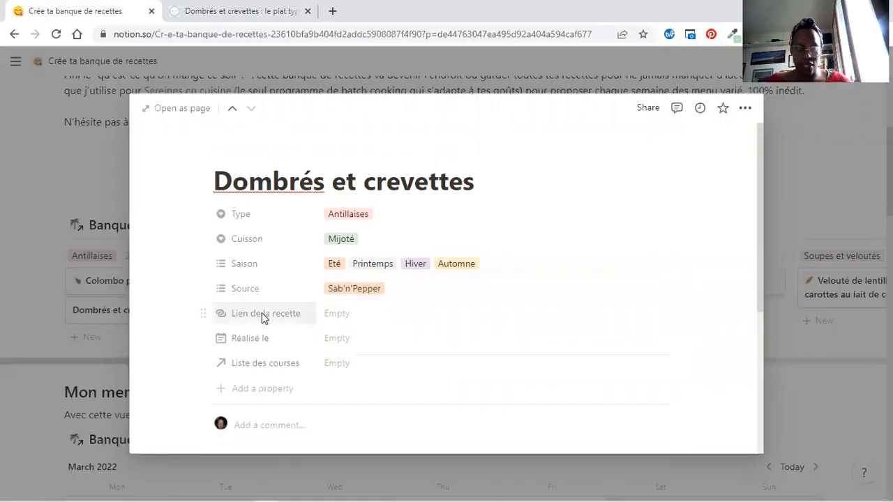
left_click(261, 312)
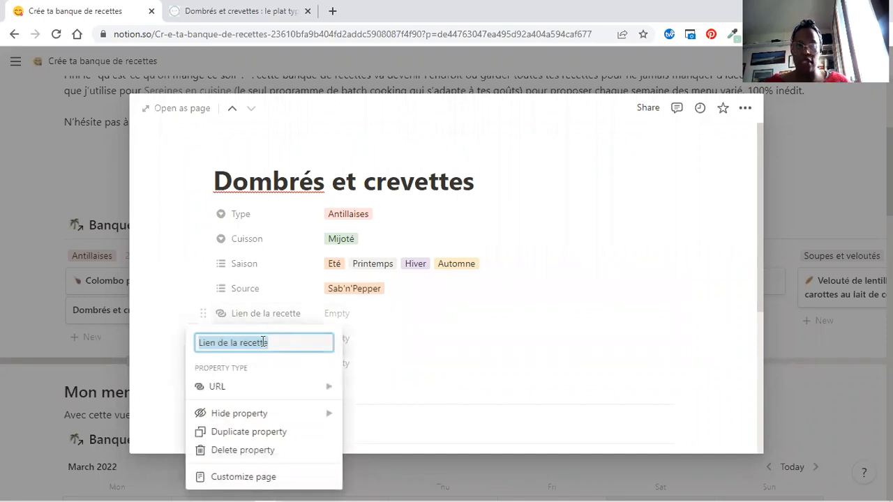
mouse_move(286, 388)
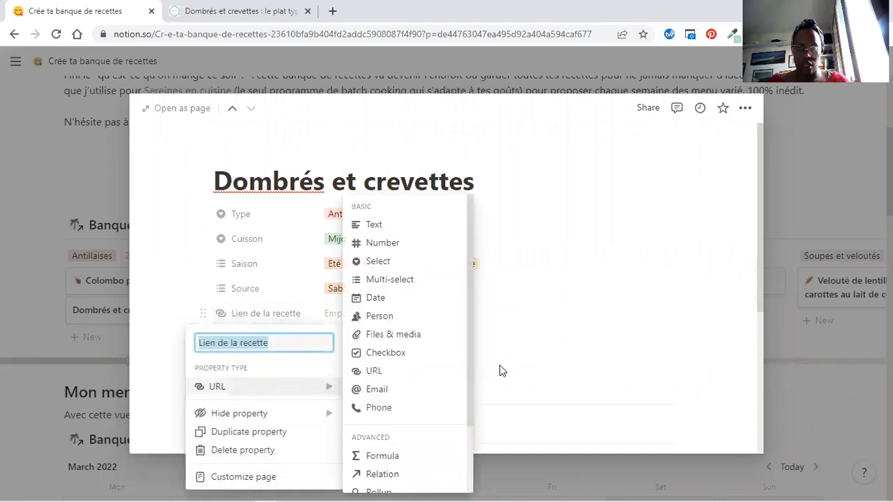
key("Escape")
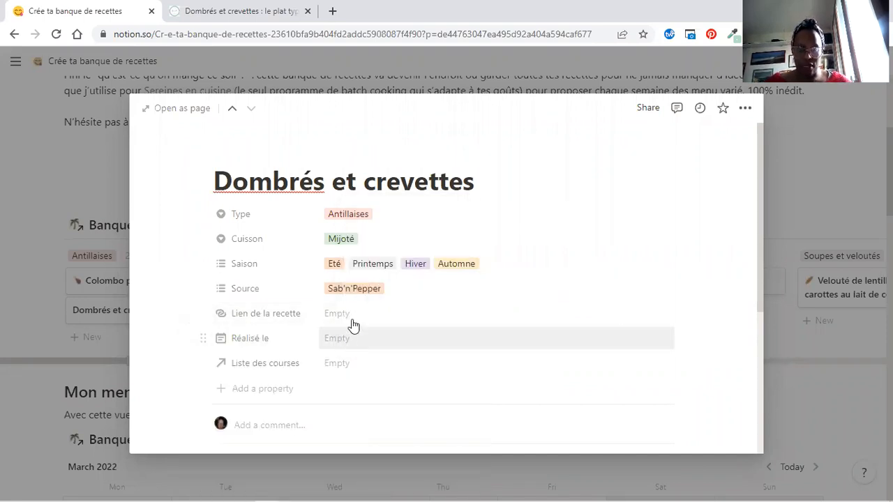
- Paste the copied article address into the recipe's Lien de la recette property
left_click(353, 323)
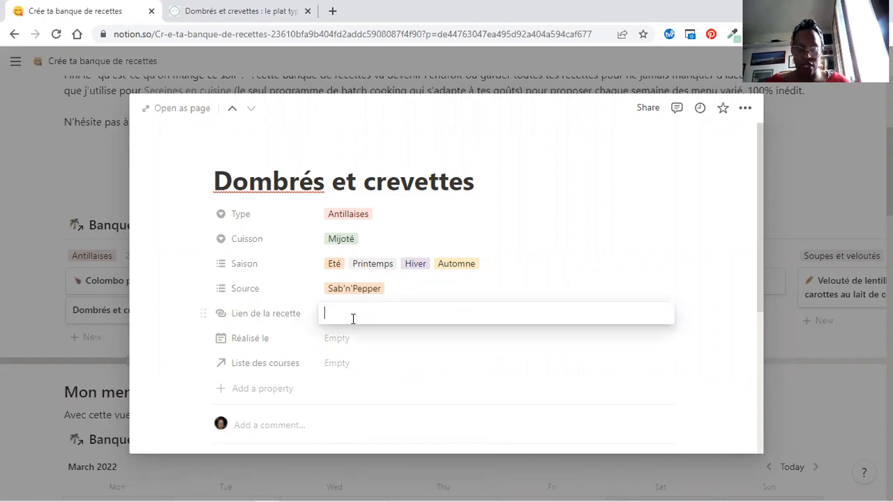
key("ctrl+v")
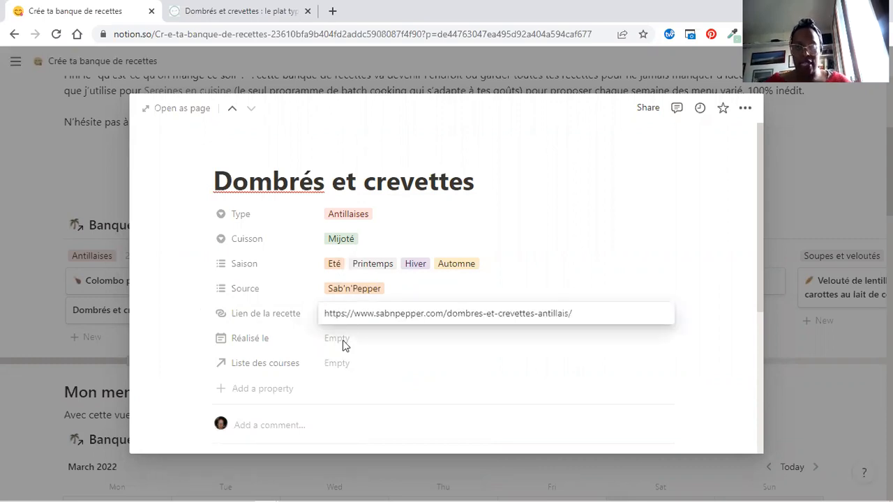
key("Return")
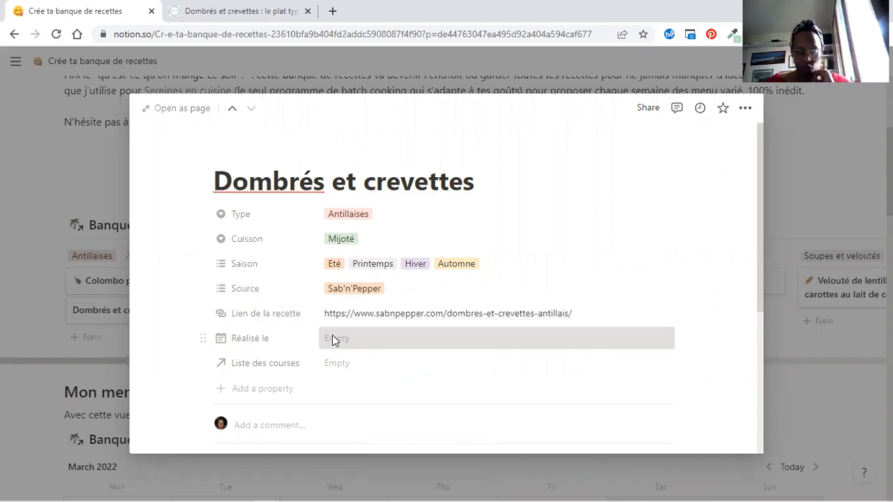
- Set the recipe's Réalisé le date to March 10, 2022
left_click(332, 339)
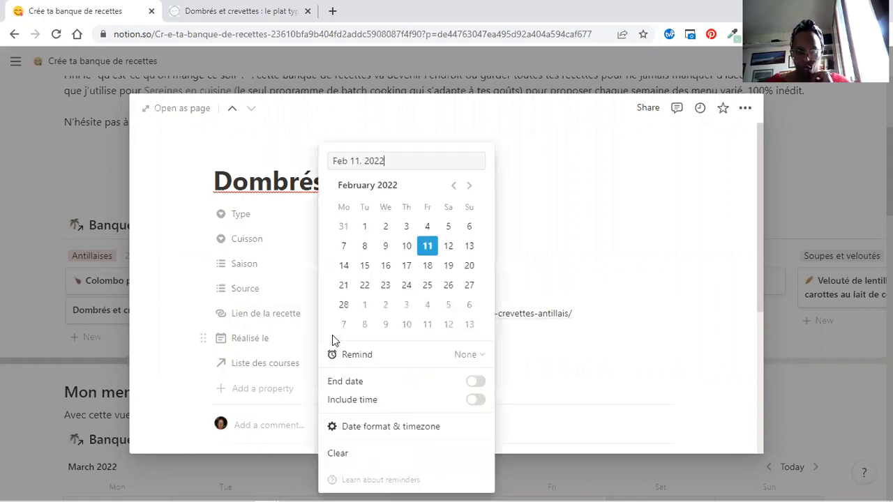
left_click(405, 325)
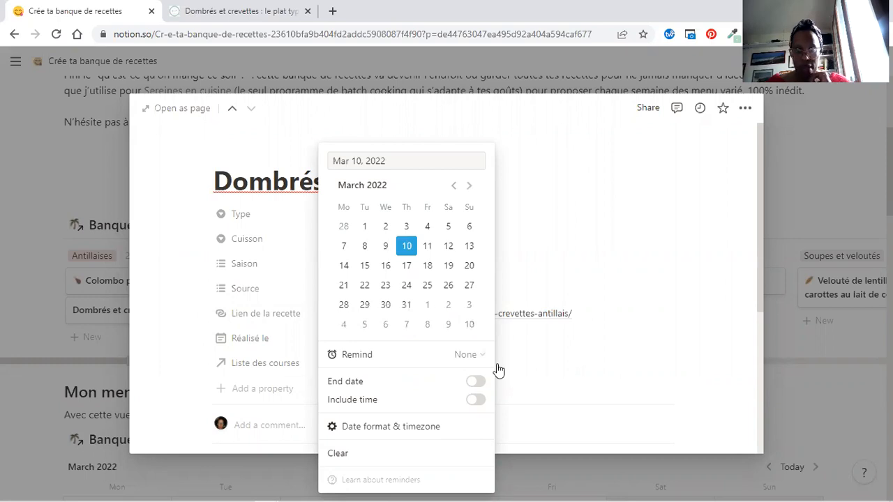
left_click(571, 398)
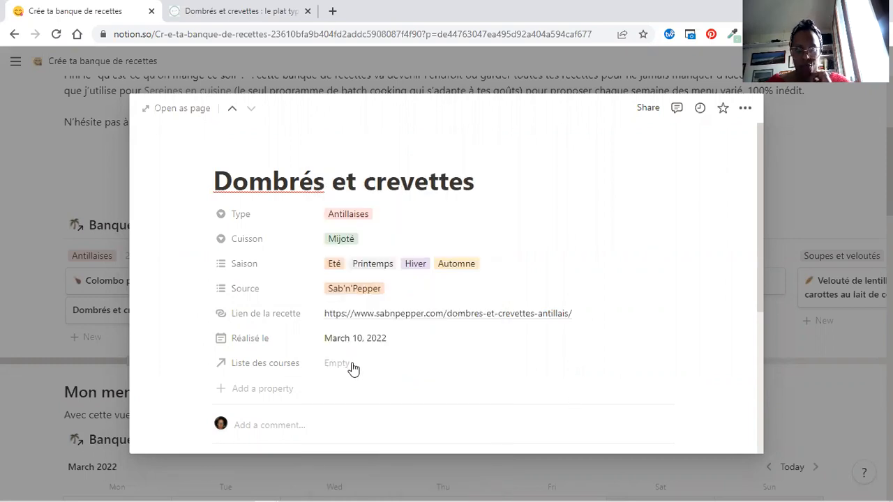
- Create the new items Farine and crevettes in the recipe's Liste des courses relation
left_click(353, 365)
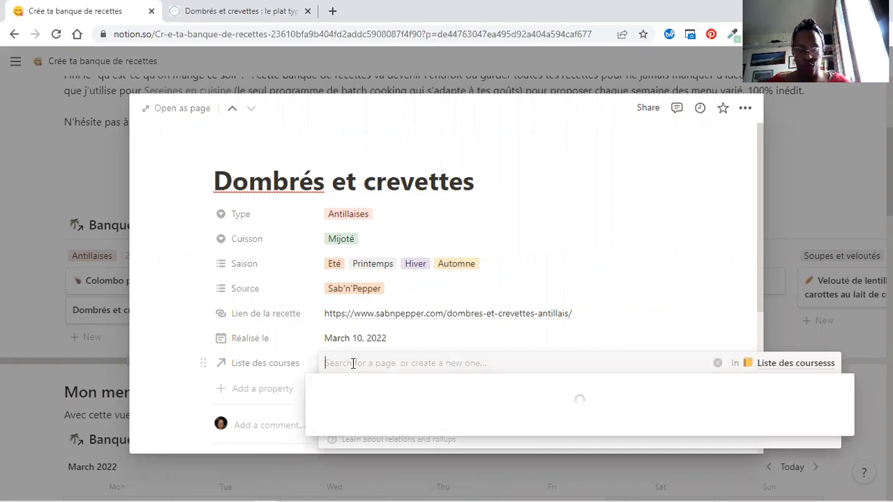
type("Fara")
key("BackSpace")
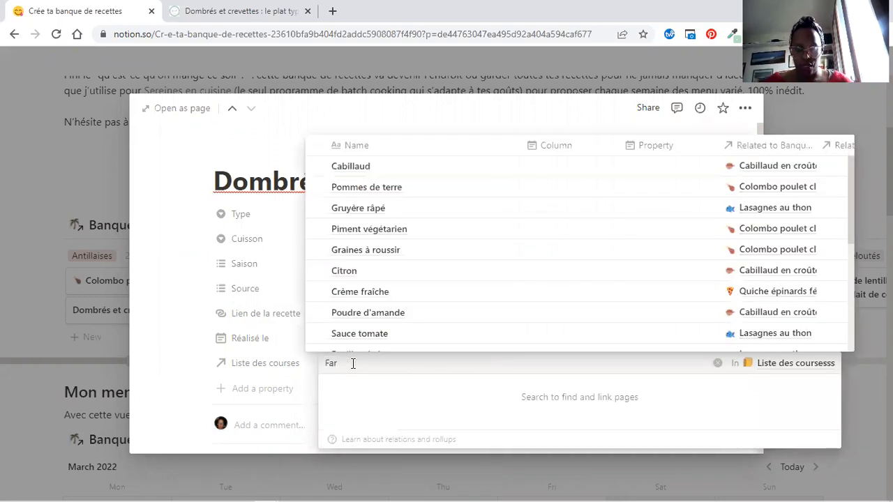
type("ine")
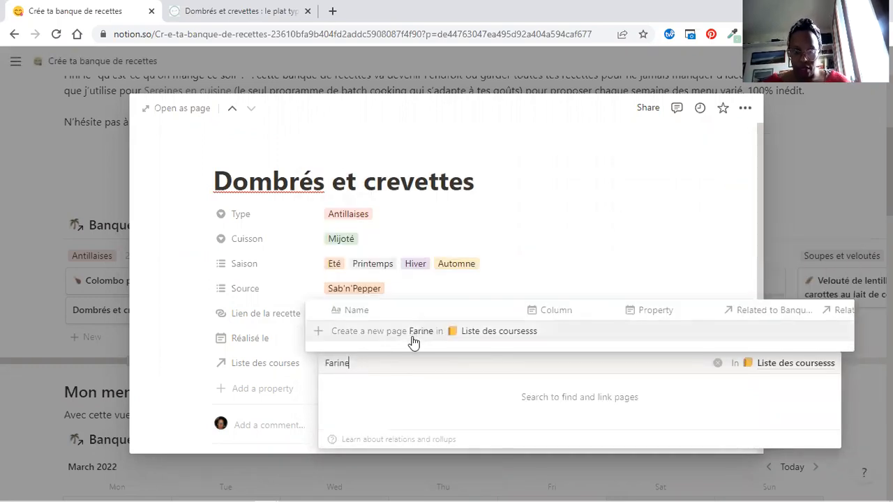
left_click(414, 333)
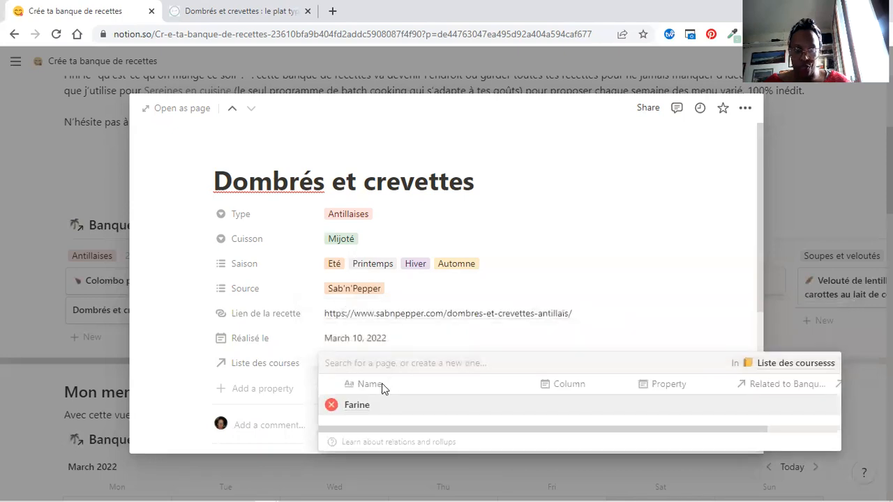
type("crevettes")
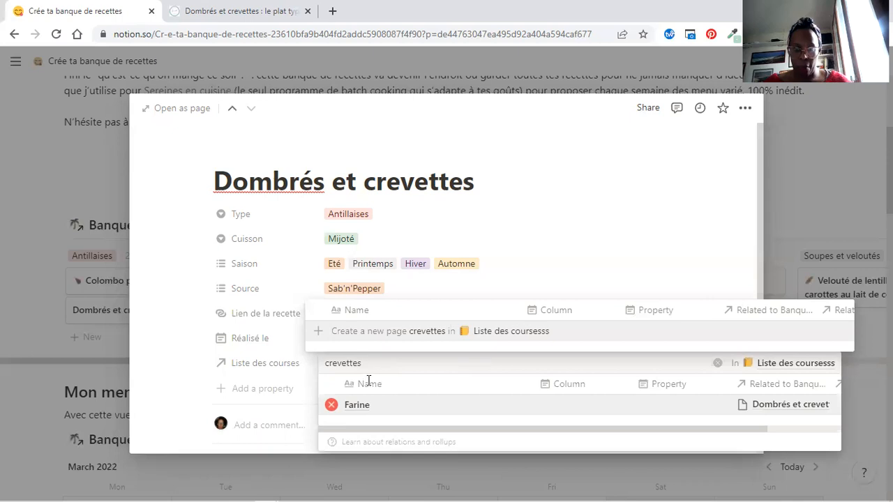
left_click(447, 334)
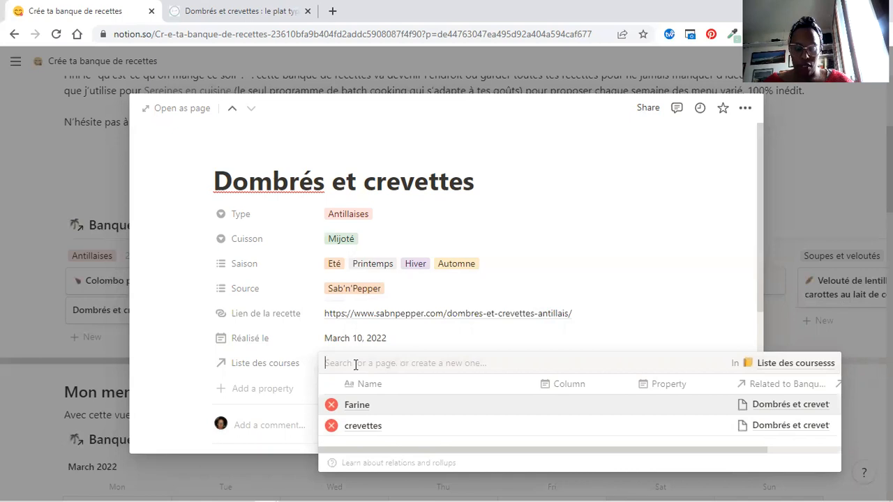
- Link the existing Piment végétarien item to the recipe's Liste des courses, look over the filled-in recipe and close its page
type("piment")
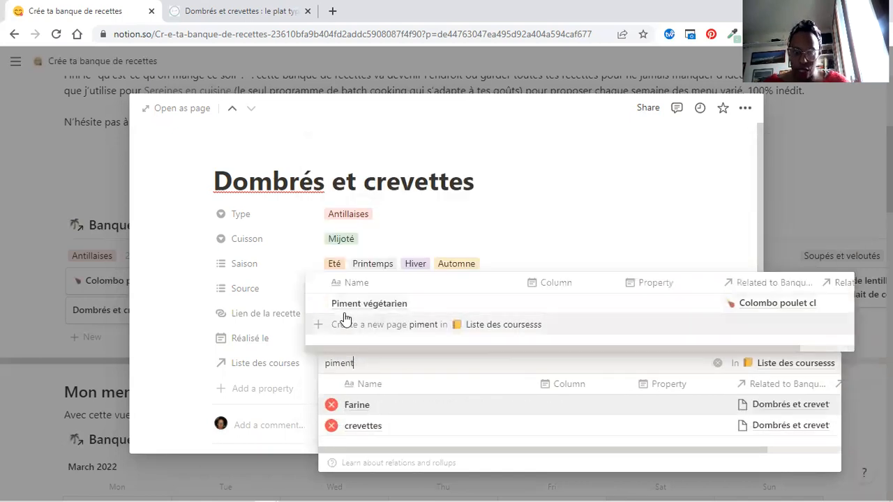
left_click(343, 307)
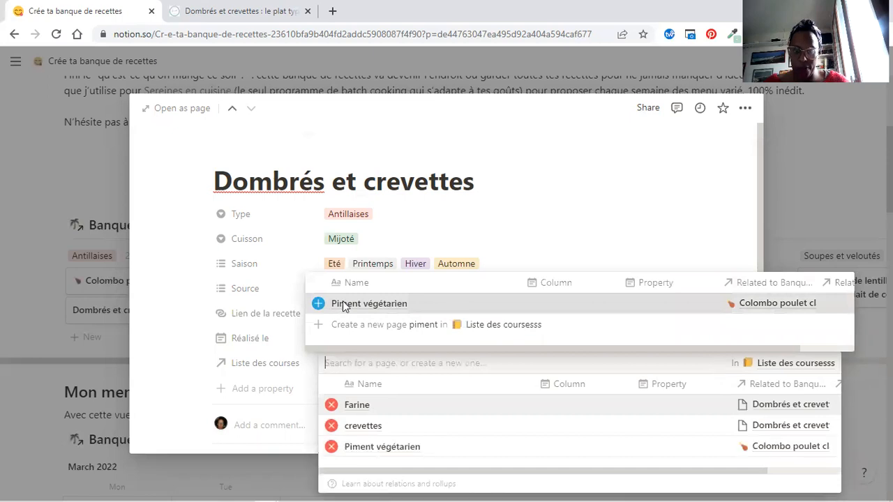
left_click(179, 296)
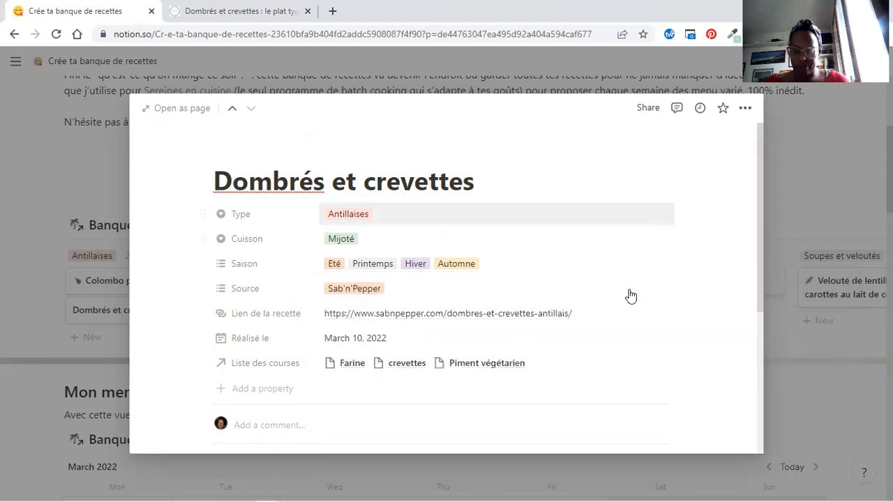
left_click_drag(762, 236, 751, 255)
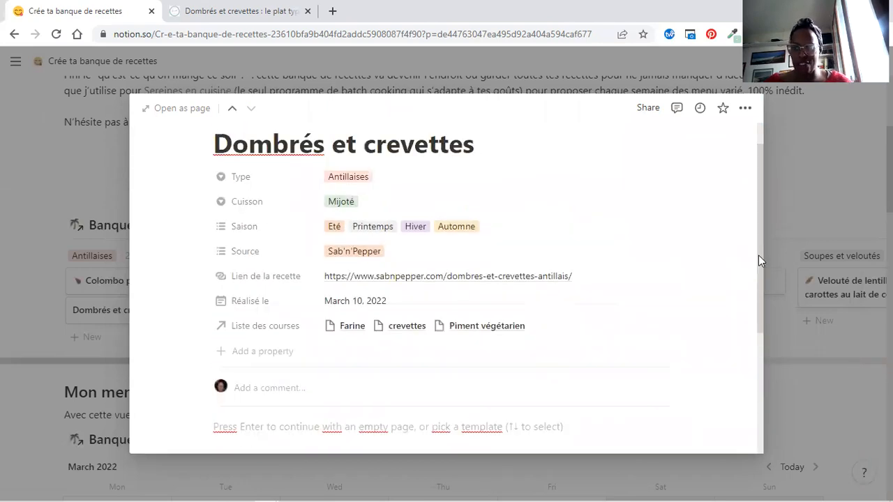
left_click_drag(758, 252, 757, 238)
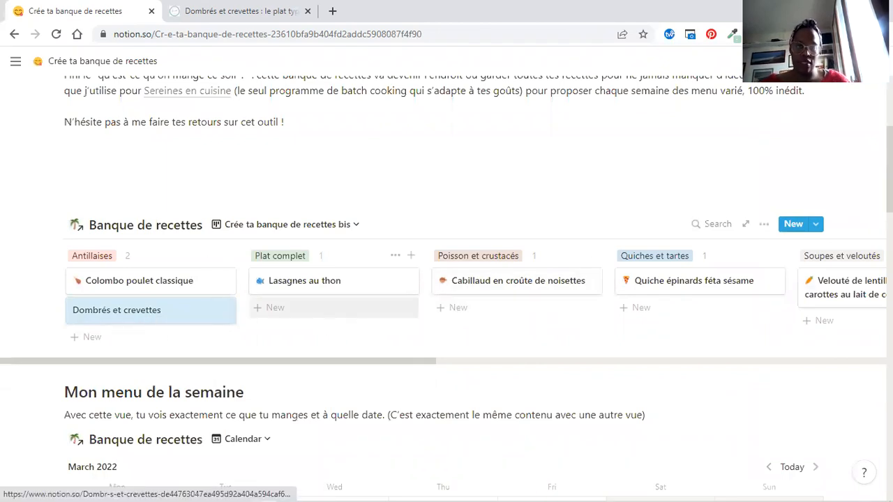
- Check where the new recipe appears in the Mon menu de la semaine calendar and in the recipe board
scroll(335, 308, "down", 2)
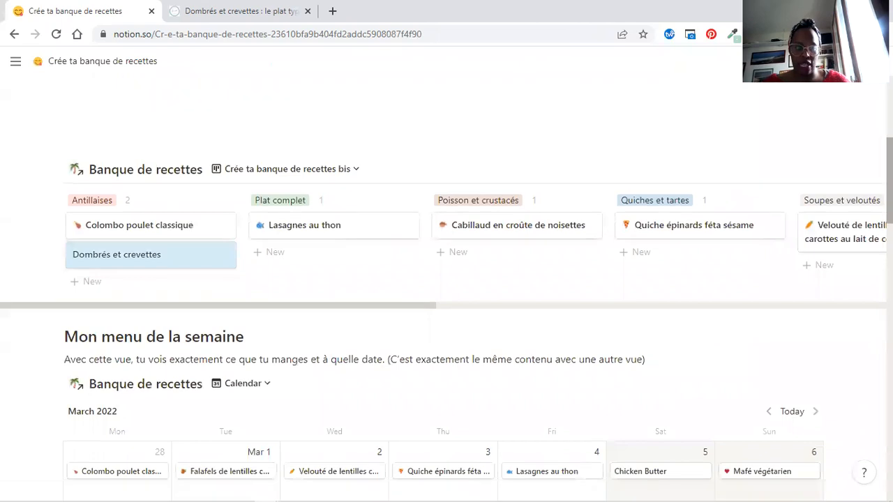
scroll(447, 294, "down", 3)
scroll(724, 225, "down", 2)
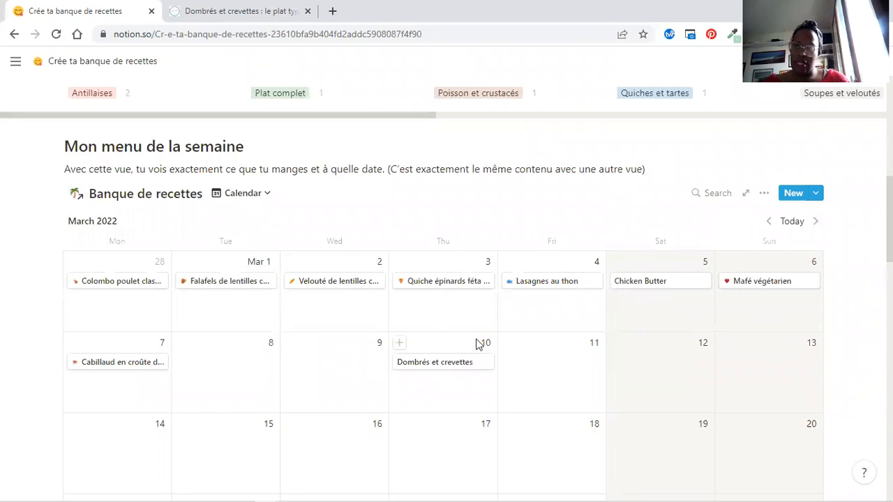
scroll(447, 279, "up", 5)
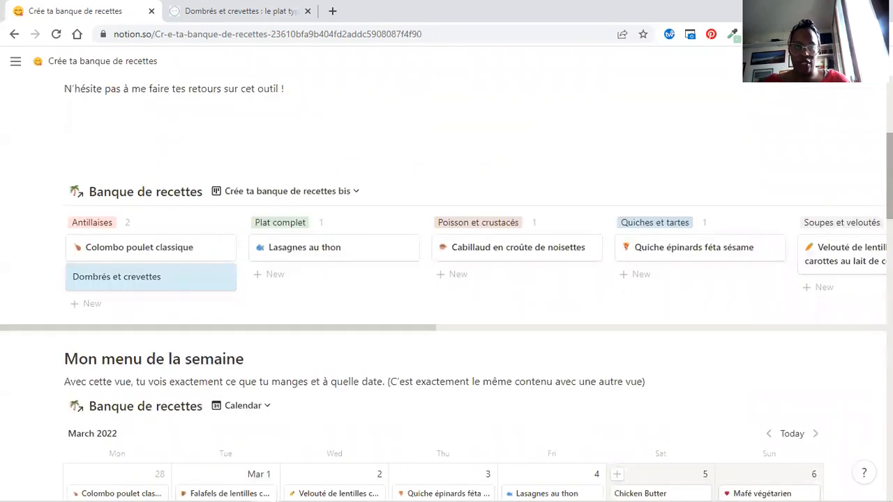
scroll(446, 279, "up", 7)
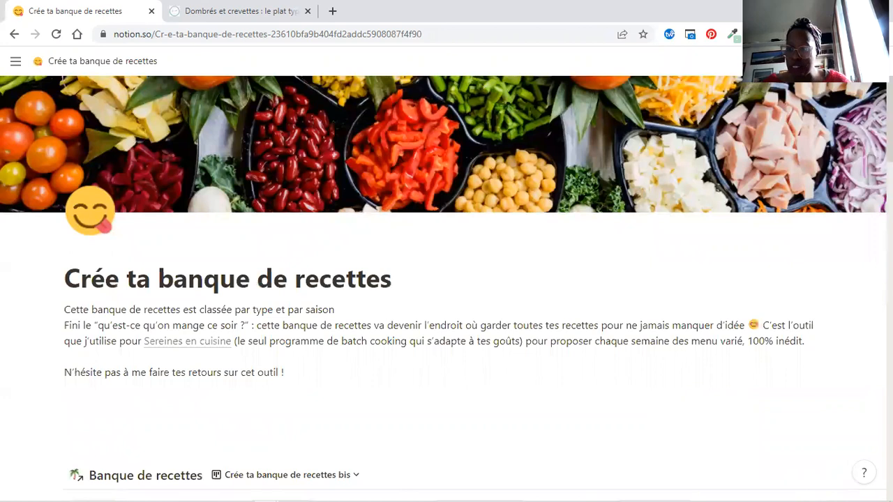
- Move the Dombrés et crevettes card from the Antillaises group to the Poisson et crustacés group
scroll(446, 279, "down", 3)
scroll(447, 279, "down", 6)
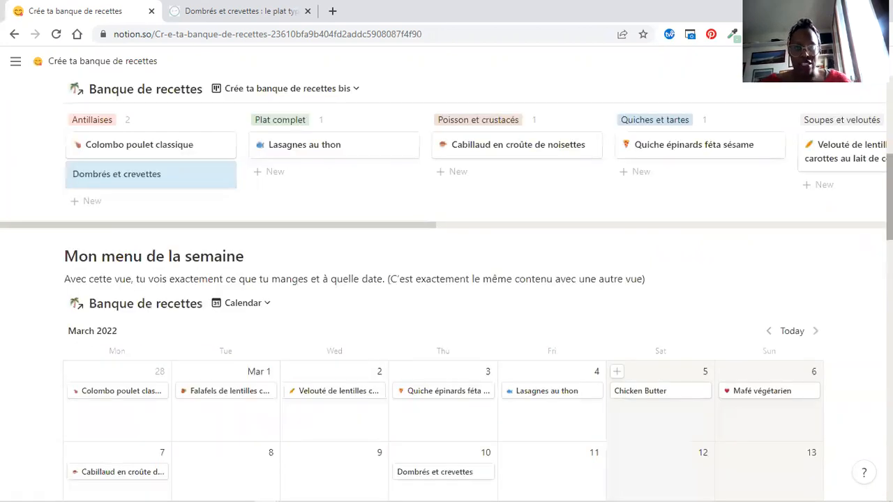
scroll(446, 279, "down", 1)
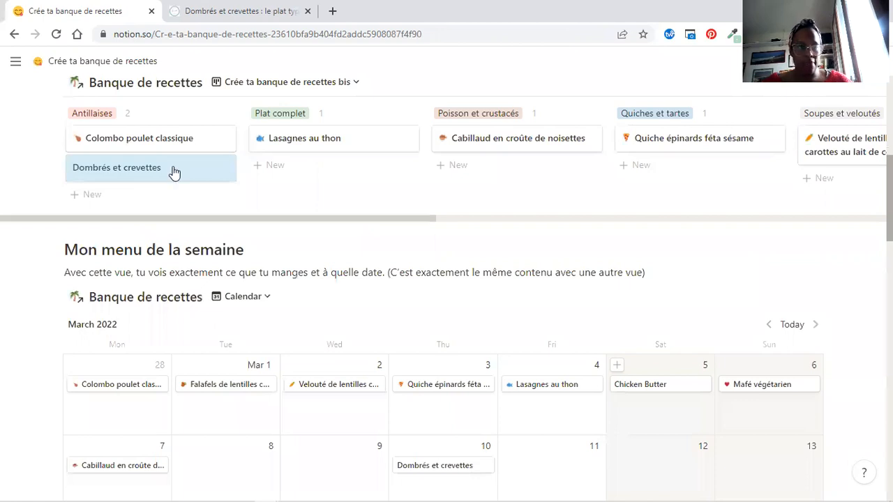
left_click_drag(172, 172, 534, 169)
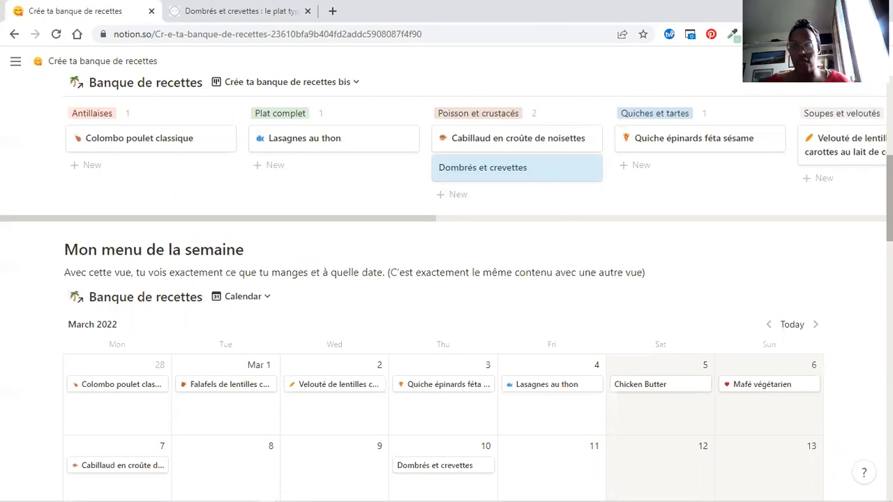
- Examine the shopping list table and the recipes its ingredients are related to
scroll(446, 279, "down", 4)
scroll(446, 307, "down", 4)
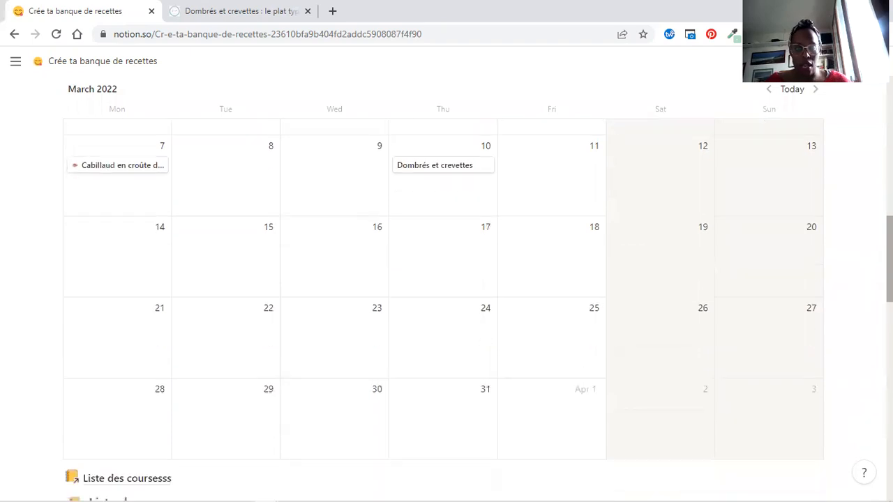
scroll(446, 300, "down", 3)
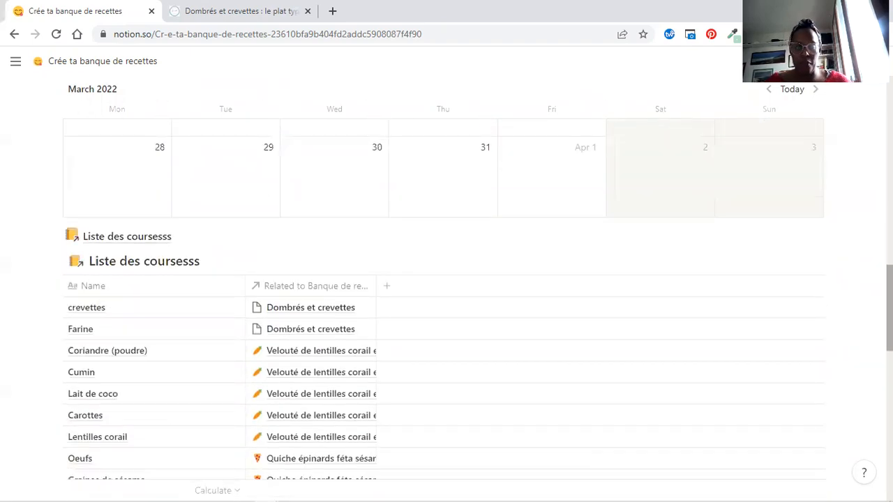
scroll(447, 293, "down", 4)
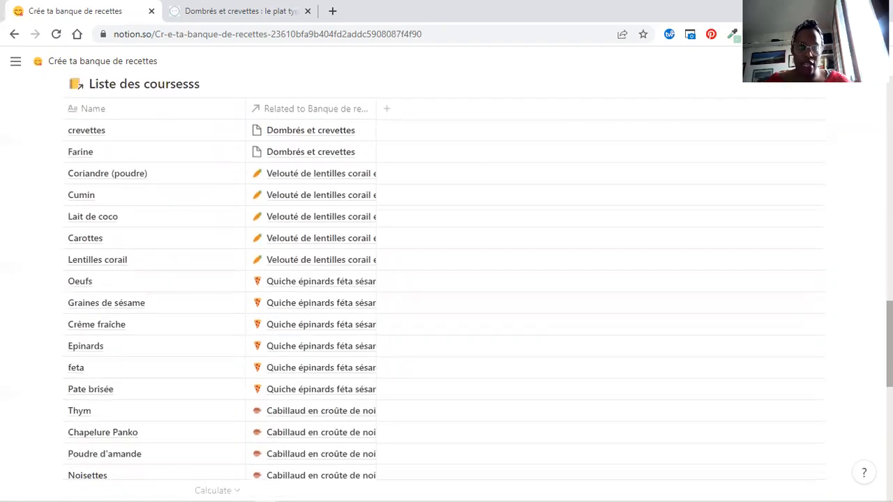
scroll(446, 293, "down", 5)
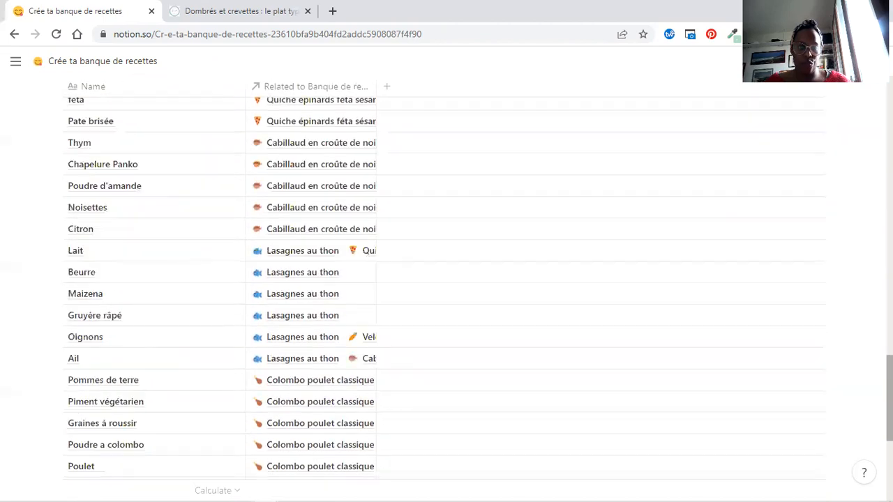
scroll(844, 293, "up", 12)
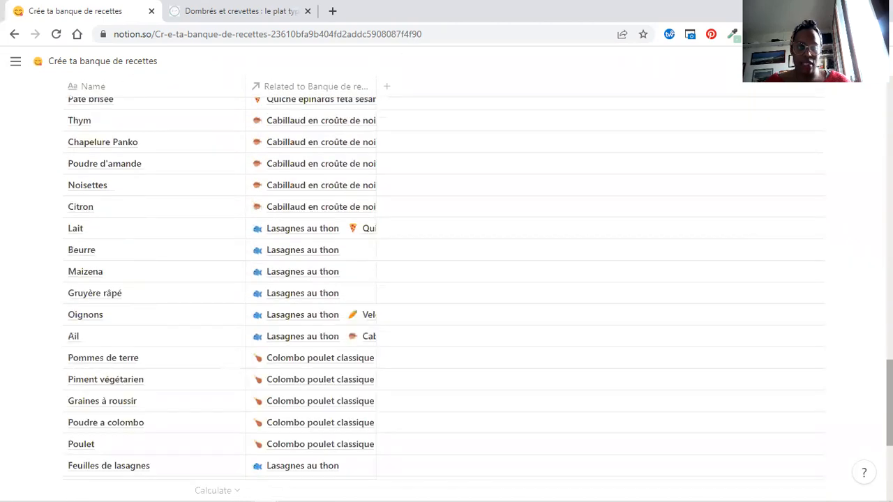
- Add a new filter to the Crée ta banque de recettes bis view of the recipe board
scroll(809, 195, "up", 5)
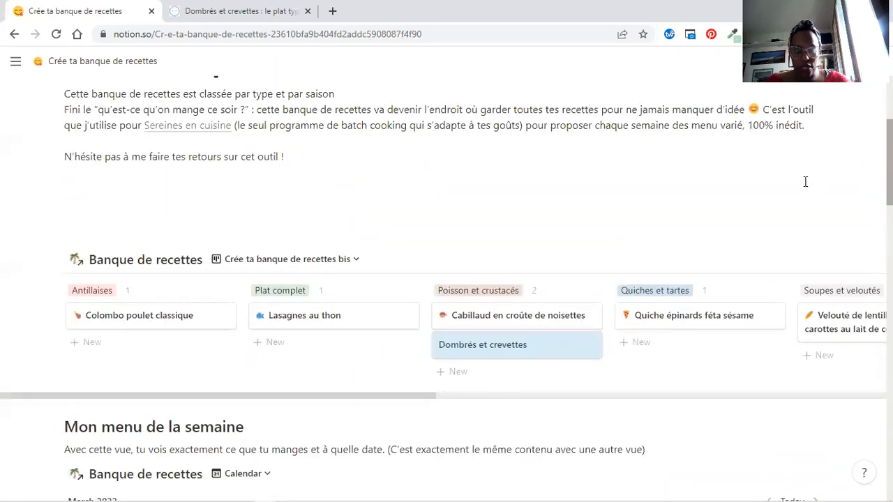
scroll(423, 392, "right", 3)
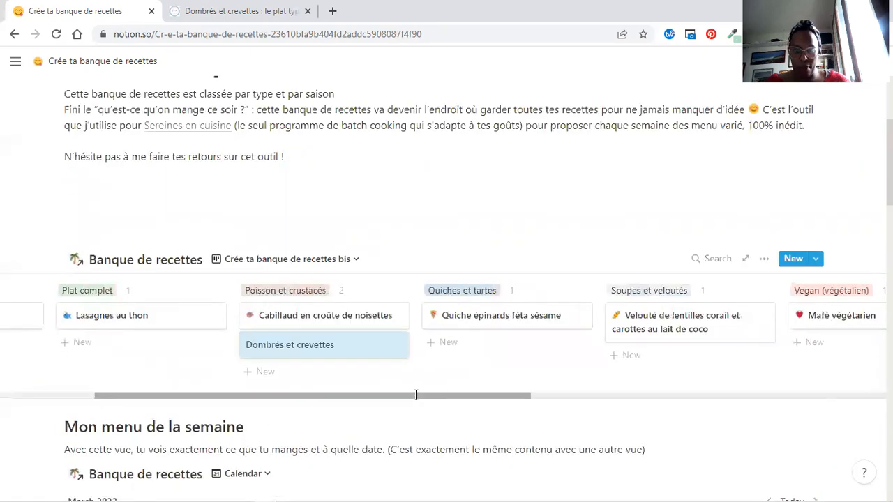
scroll(504, 393, "right", 3)
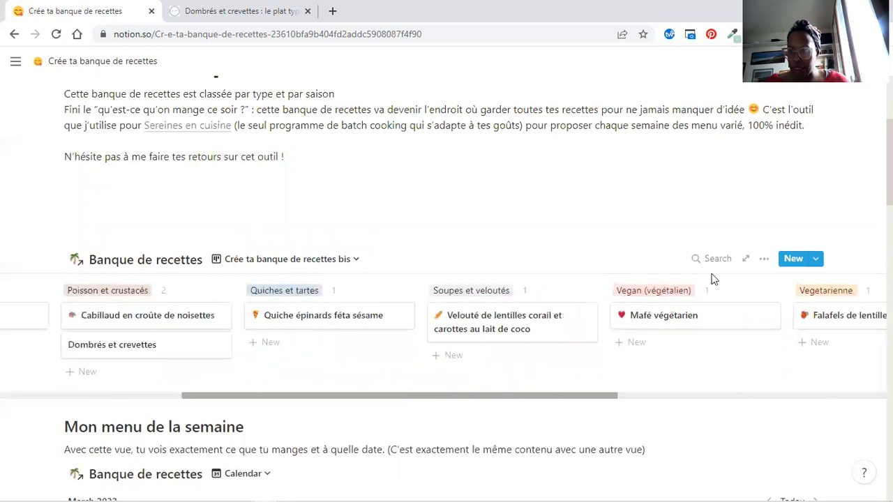
left_click(764, 260)
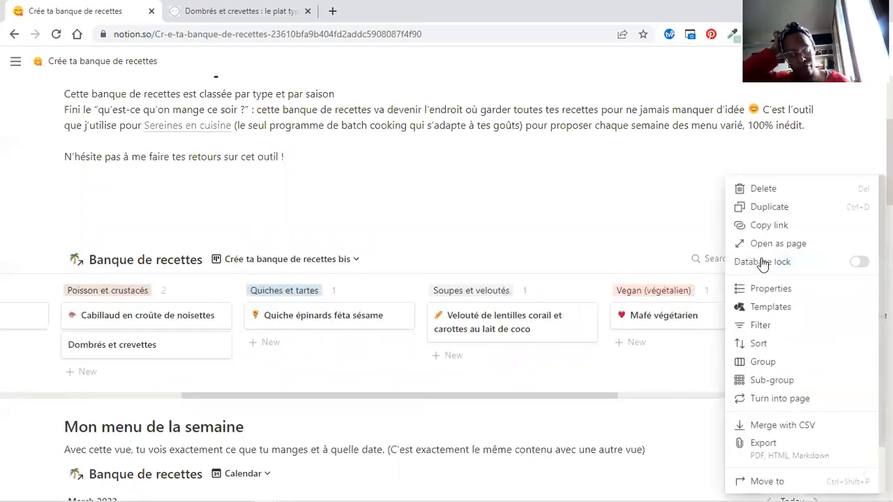
left_click(751, 326)
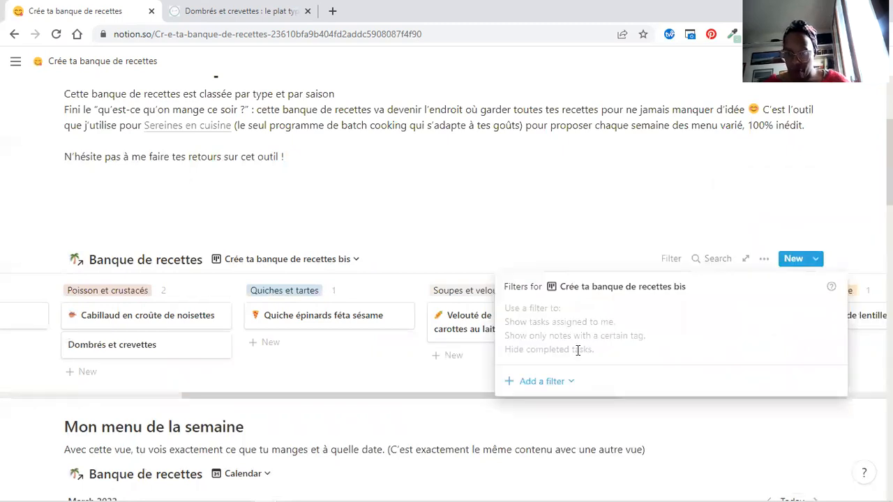
left_click(541, 387)
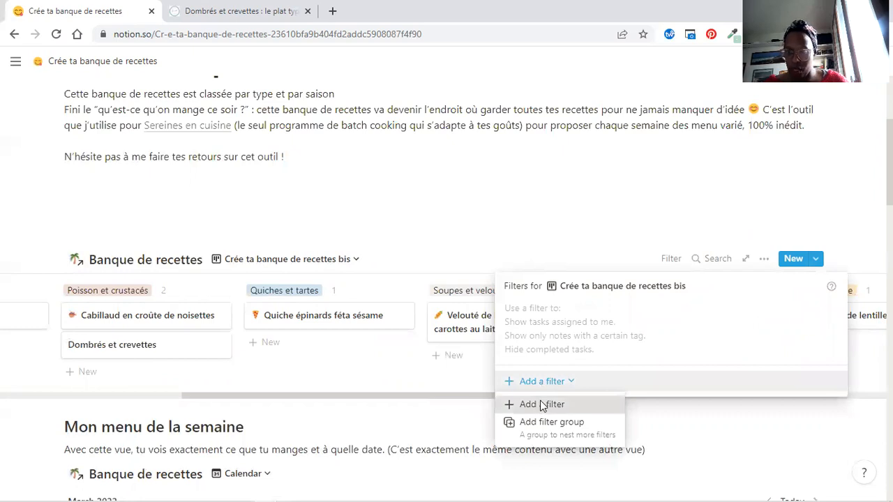
left_click(543, 406)
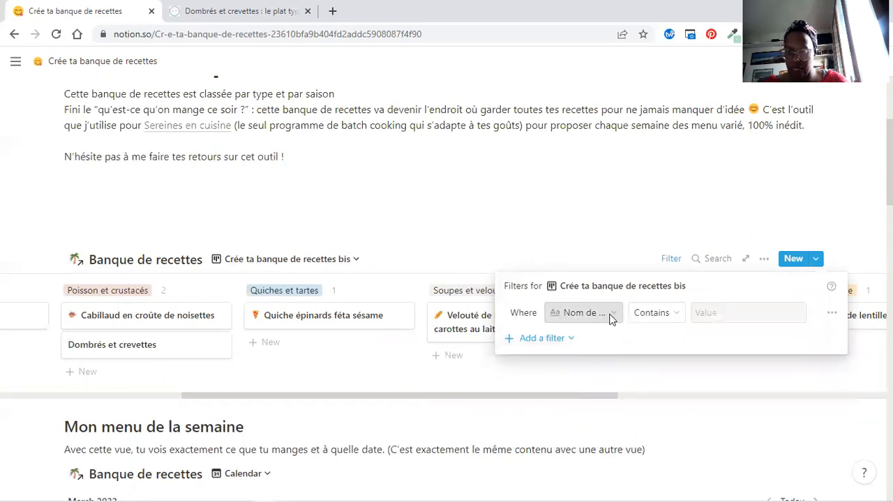
- Set the board filter to show recipes whose Saison contains Hiver, and close the filter settings
left_click(611, 318)
left_click(552, 250)
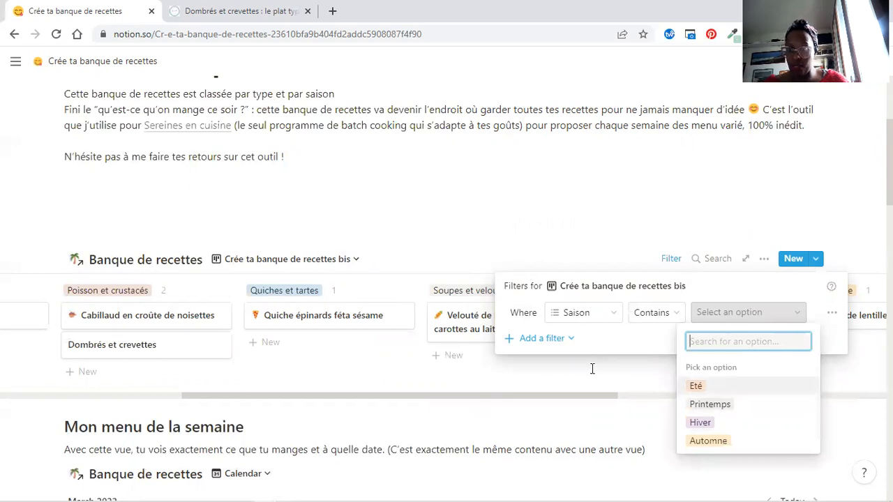
key("Down")
key("Down")
key("Return")
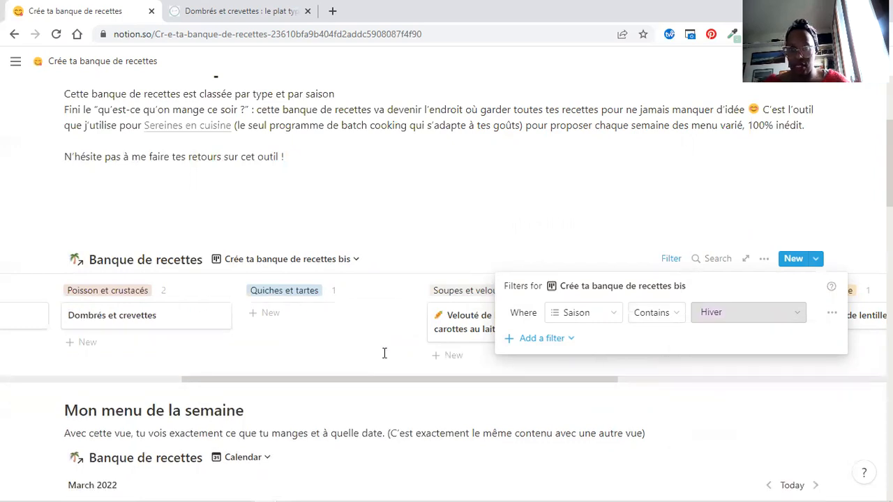
left_click(721, 357)
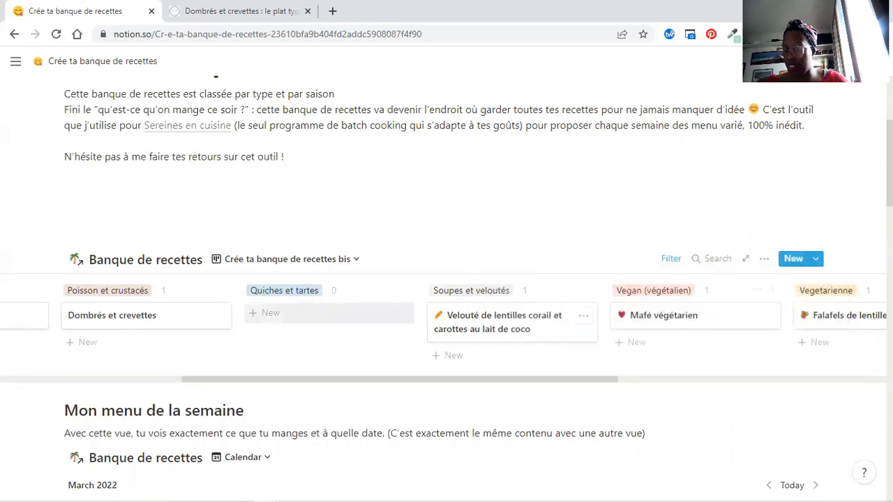
- Look over the recipe groups in the filtered board, the Mon menu de la semaine calendar and the page's introduction
scroll(419, 321, "right", 3)
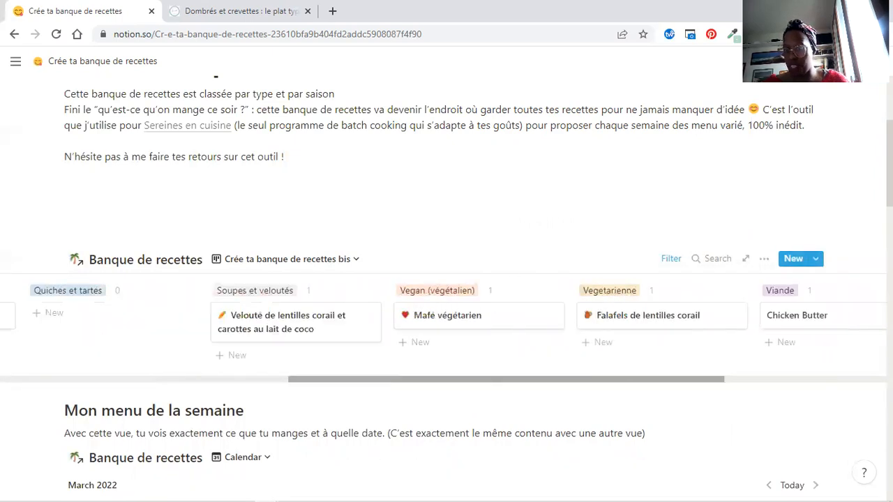
scroll(446, 321, "left", 8)
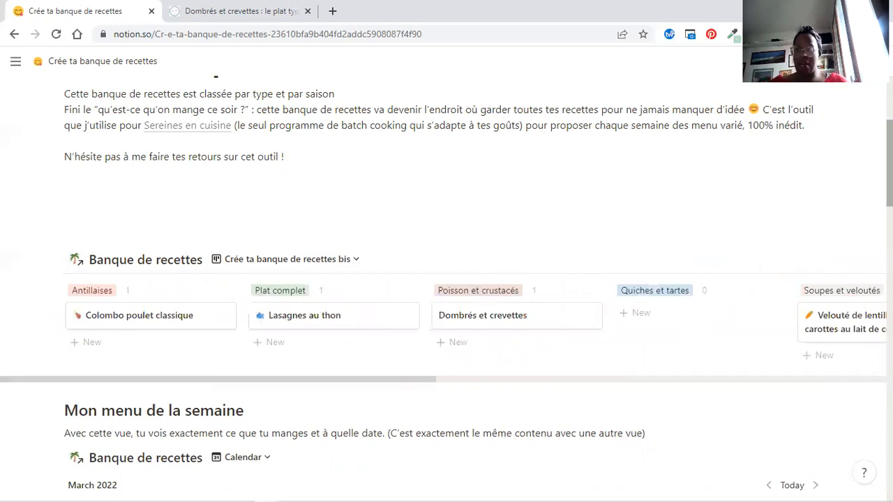
scroll(5, 70, "up", 3)
scroll(6, 70, "down", 3)
scroll(6, 69, "down", 2)
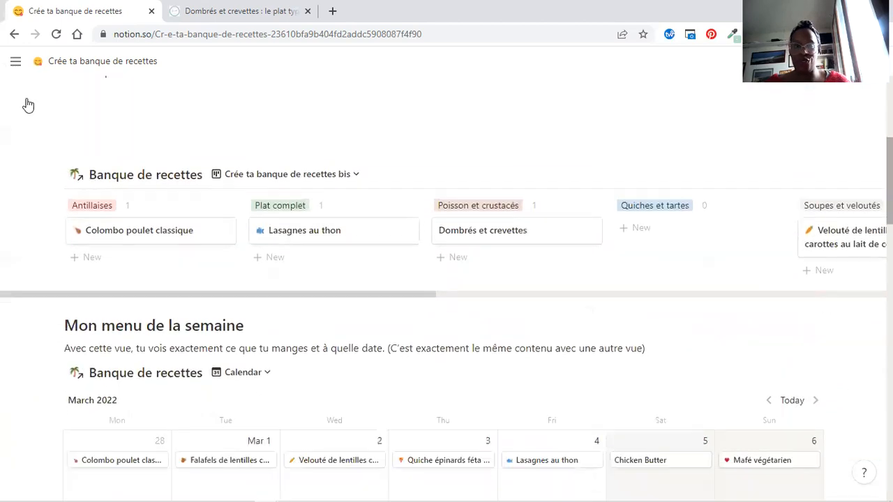
scroll(30, 148, "down", 1)
scroll(50, 213, "down", 4)
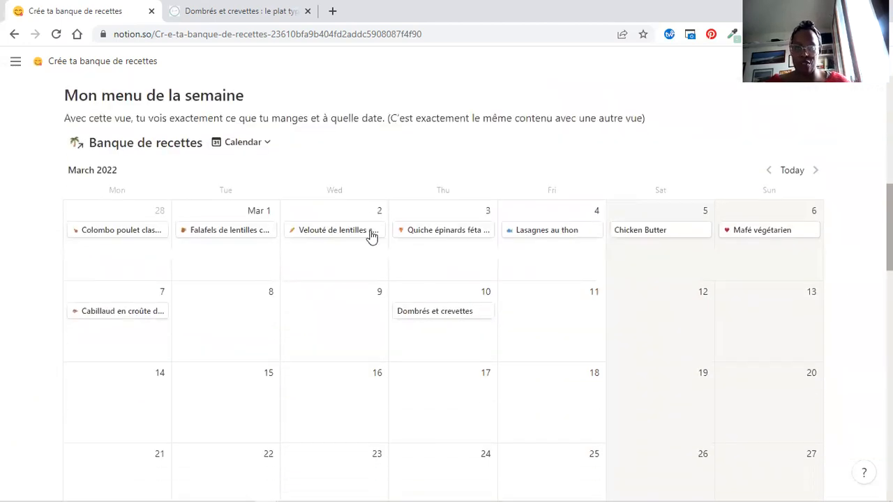
scroll(754, 196, "up", 10)
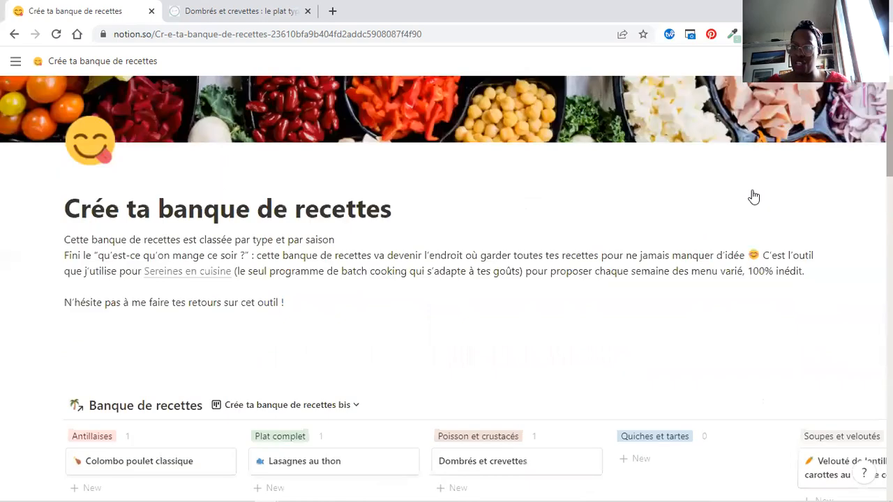
scroll(447, 289, "up", 1)
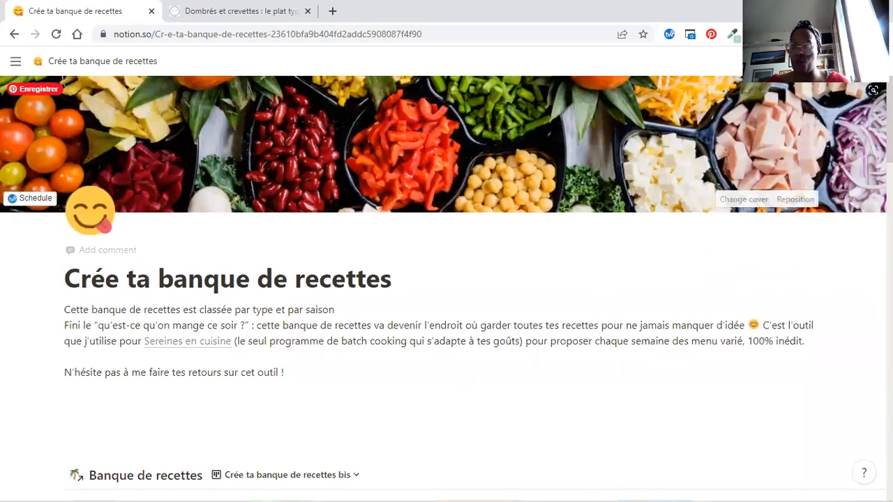
scroll(370, 207, "down", 1)
scroll(370, 207, "up", 1)
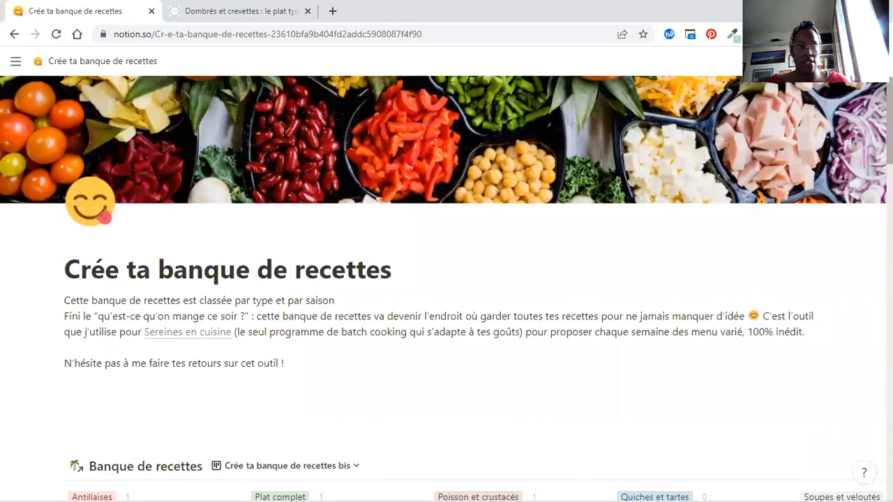
- Open the favorite page Sereines en cuisine : Les recettes and look over its recipe board
mouse_move(15, 61)
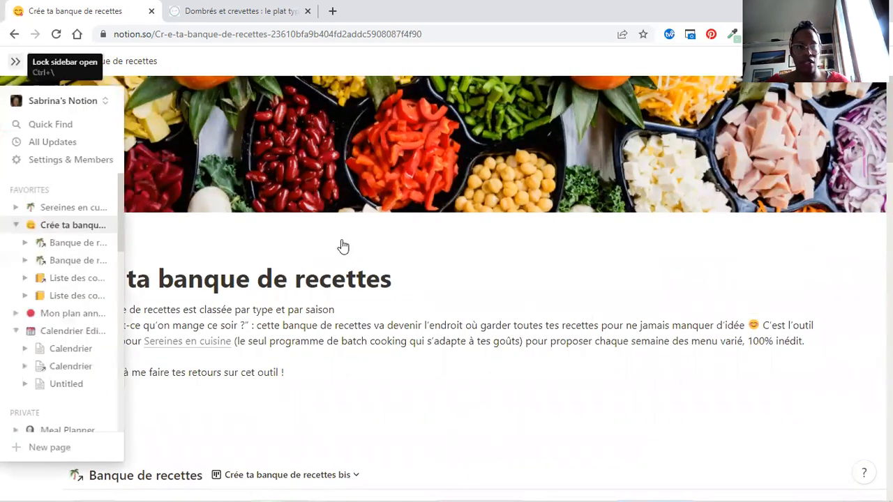
left_click(57, 207)
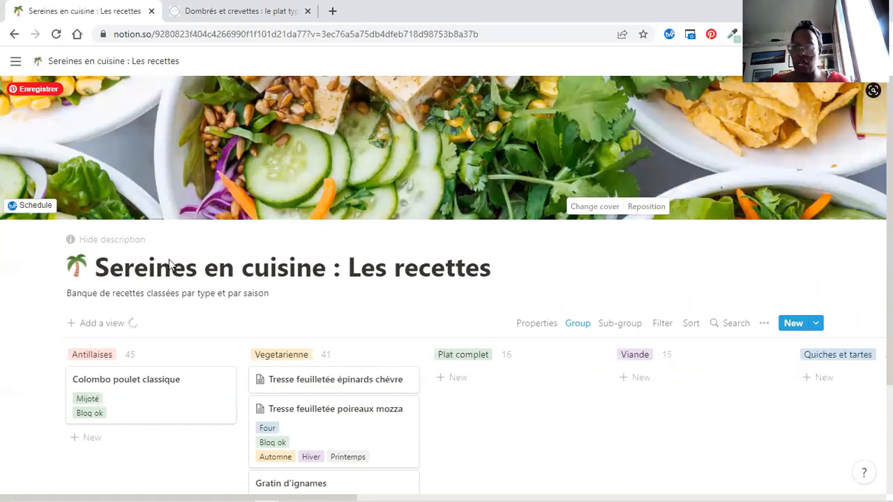
scroll(170, 265, "down", 1)
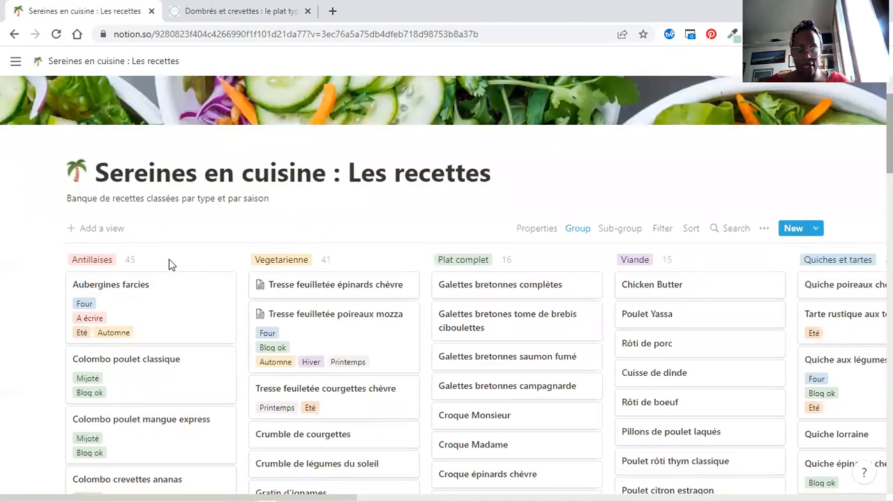
scroll(170, 265, "down", 2)
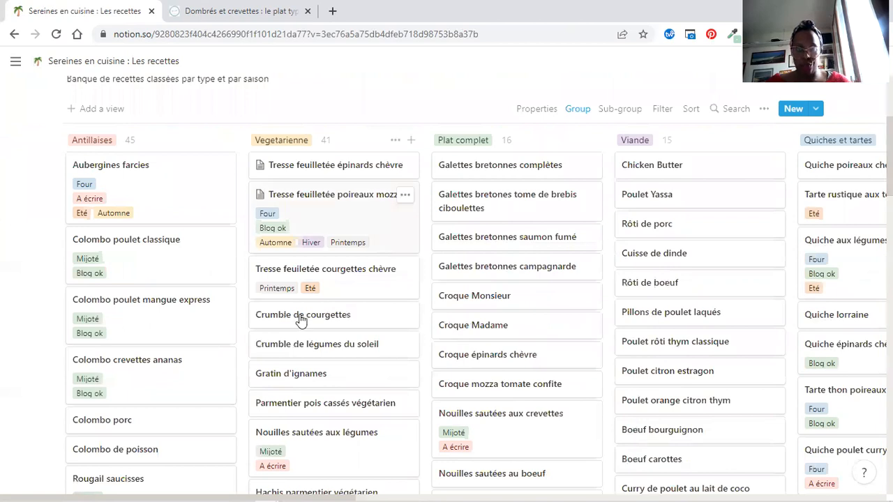
- Open the Tresse feuilletée épinards chèvre recipe and set its Cuisson to a new option, Four à pierre
left_click(309, 166)
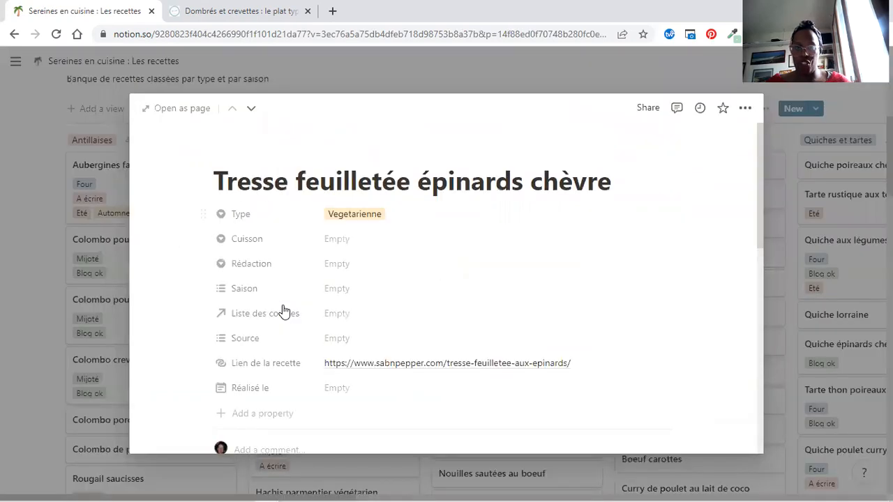
left_click(338, 239)
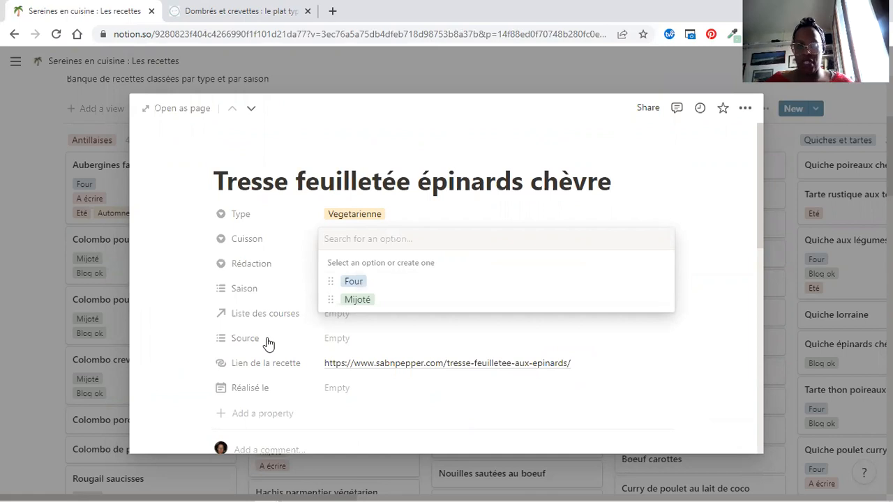
type("FOur")
key("BackSpace")
key("BackSpace")
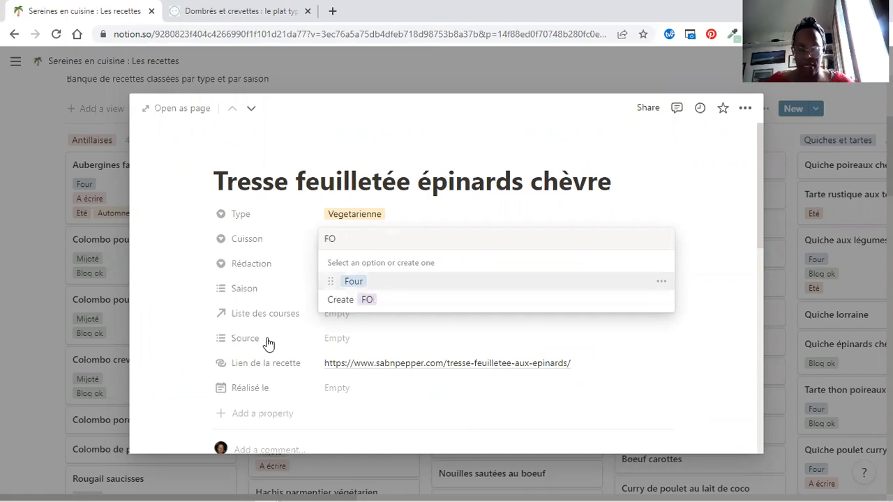
key("BackSpace")
type("our à pie")
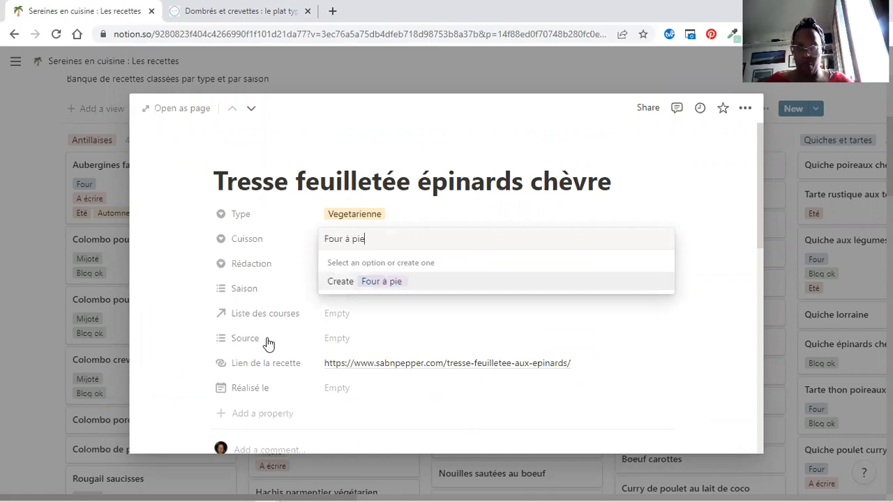
type("rre")
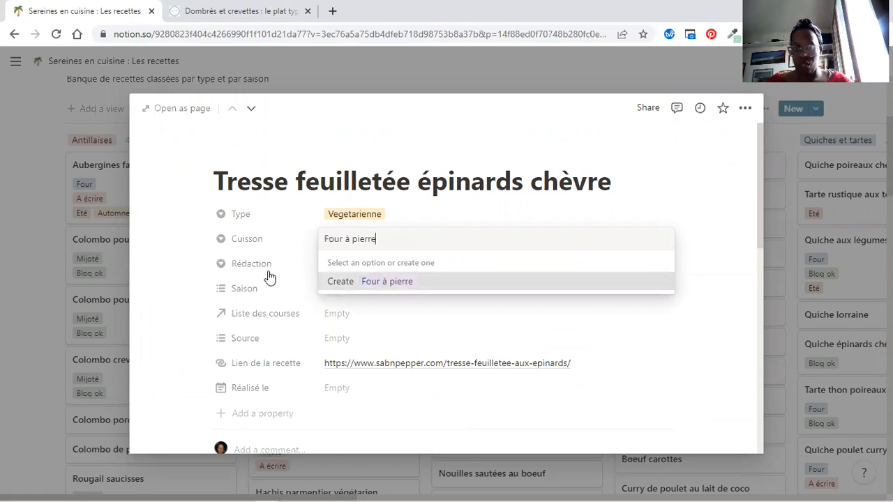
key("Return")
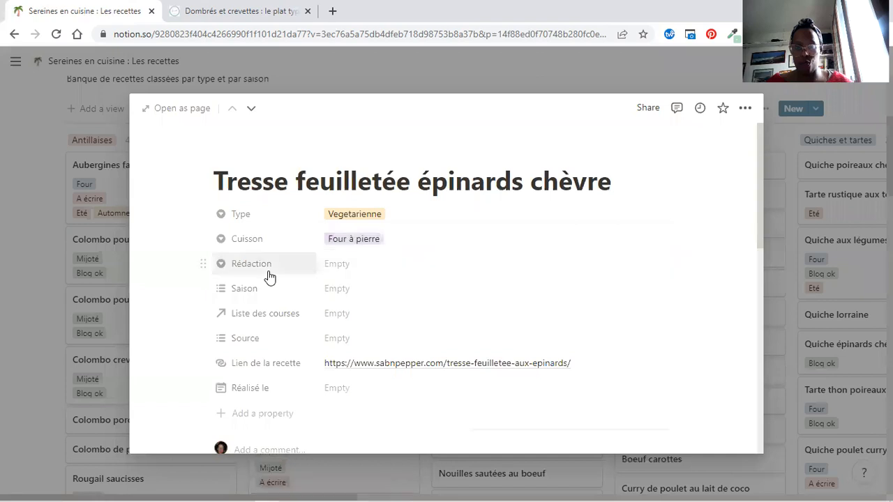
- Review the settings of the Rédaction and Type properties and the options available for Type, leaving them as they are
left_click(269, 277)
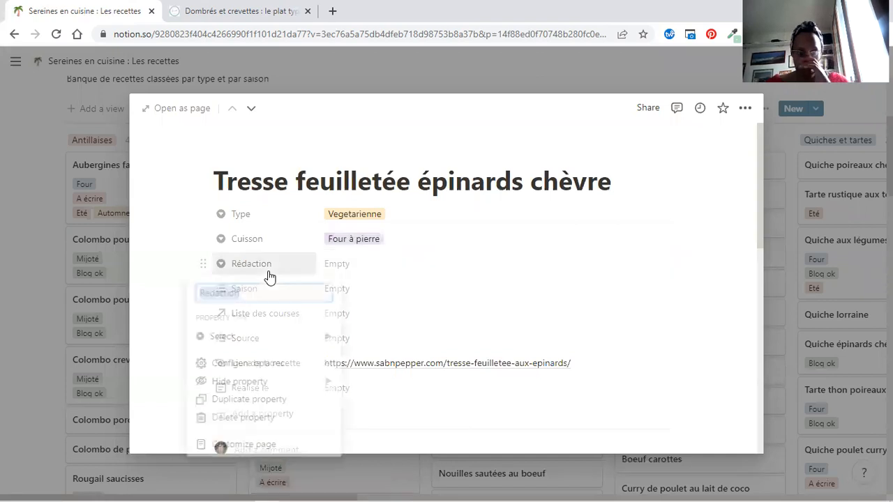
key("Up")
key("Up")
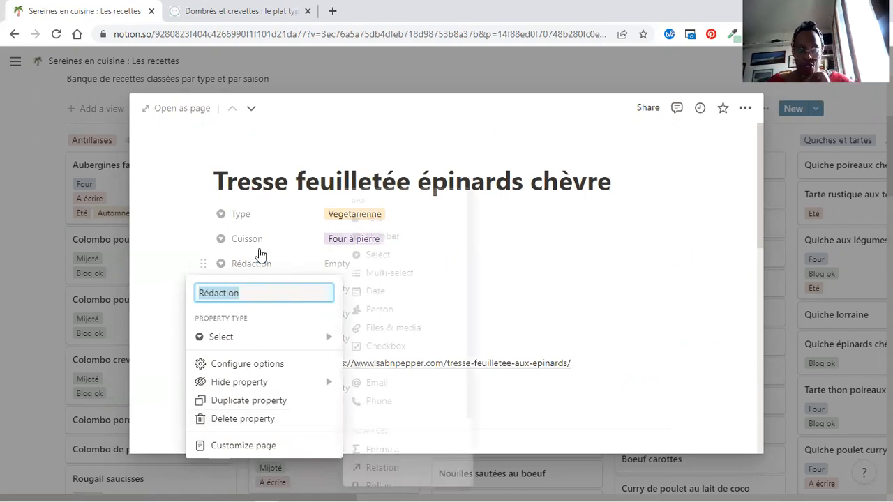
left_click(260, 256)
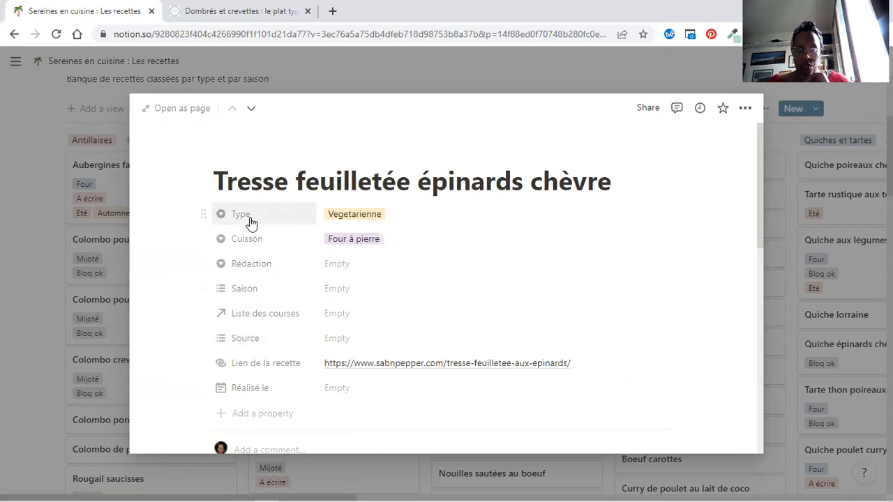
left_click(250, 217)
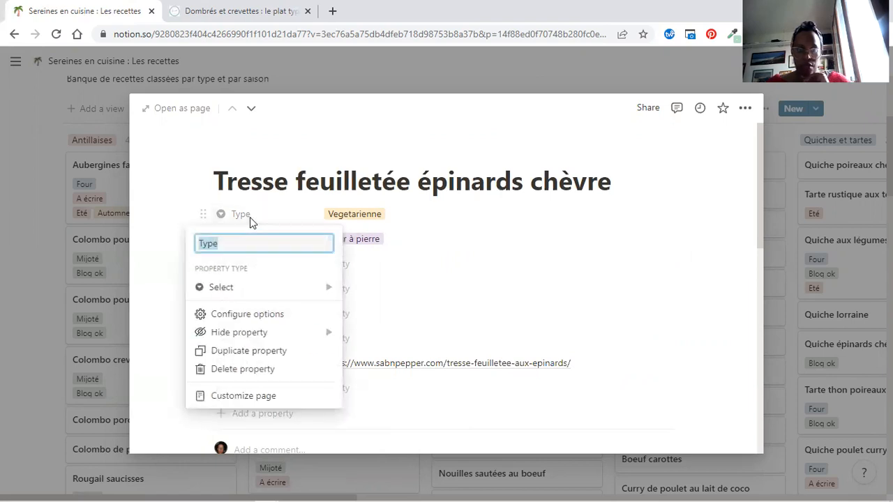
left_click(415, 254)
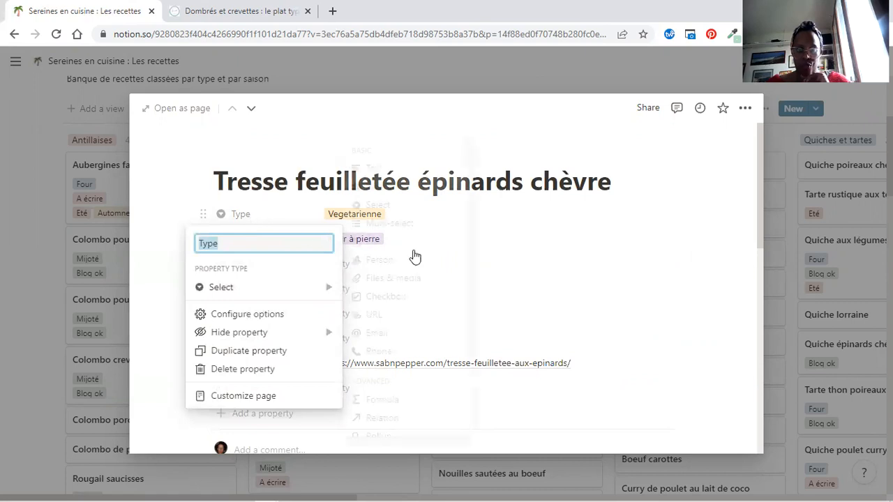
left_click(388, 217)
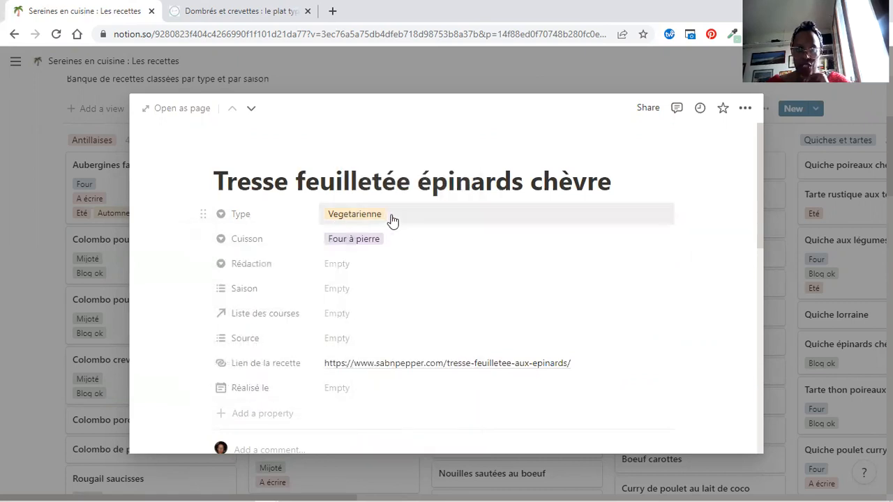
left_click(392, 220)
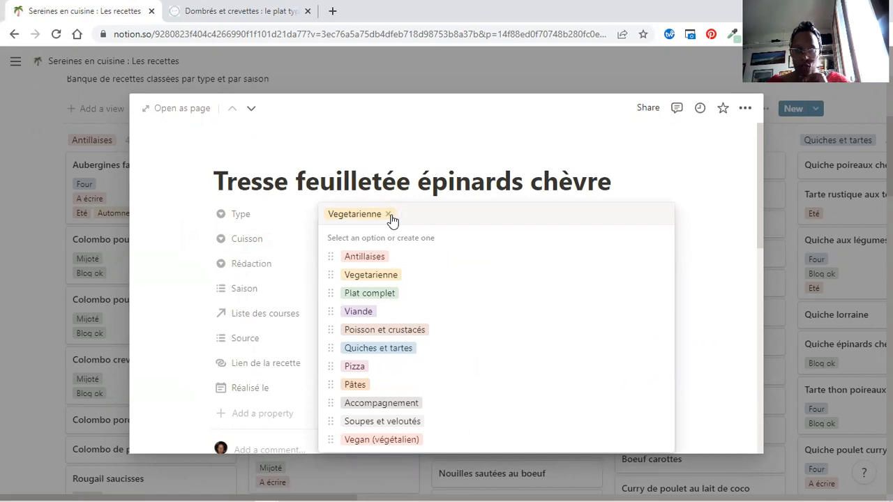
left_click(172, 221)
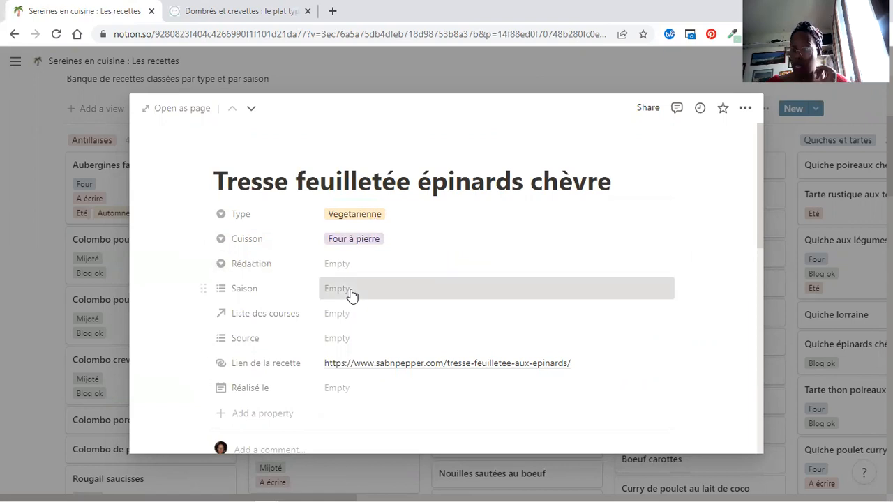
- Set the Saison property of the Tresse feuilletée épinards chèvre recipe to Printemps and Hiver
left_click(352, 290)
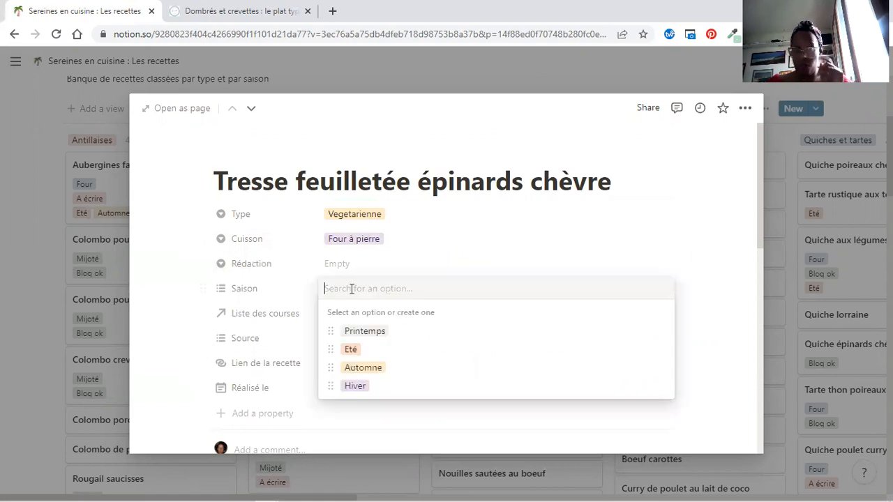
left_click(362, 332)
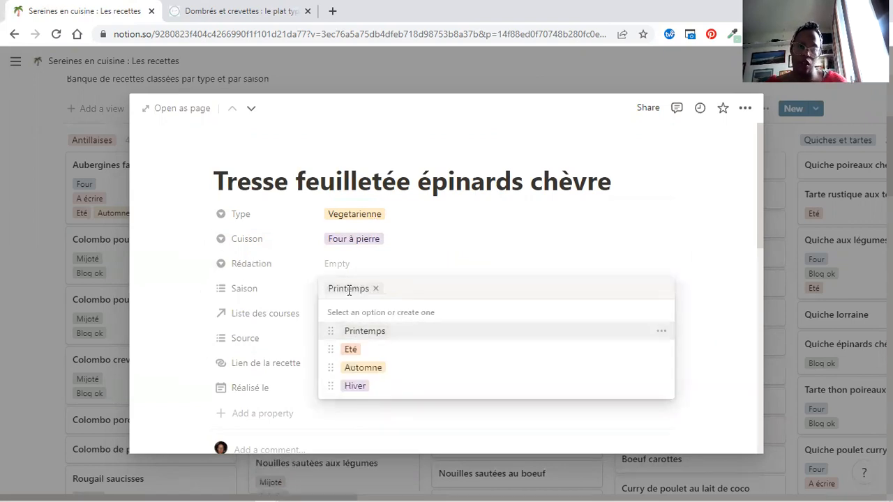
left_click(355, 388)
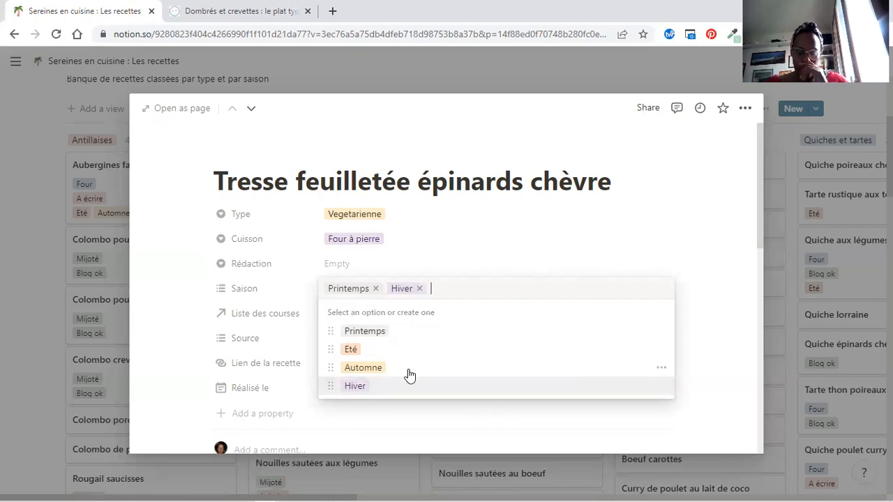
left_click(477, 245)
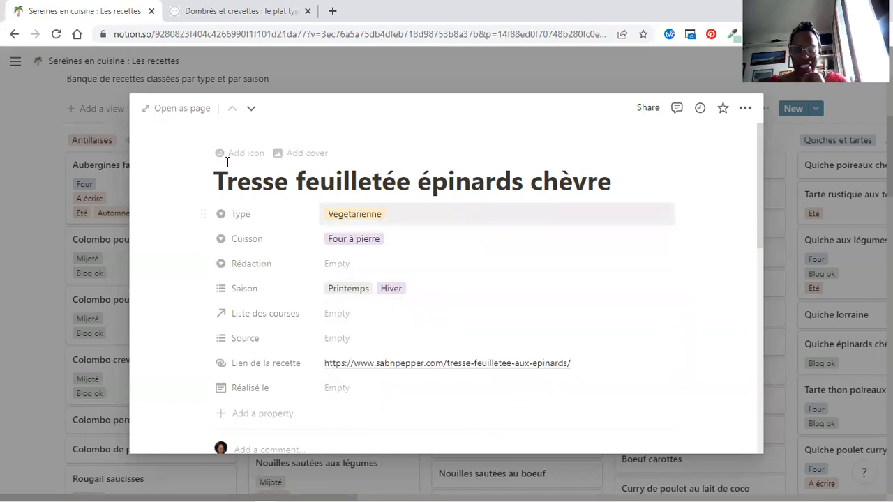
- Add an icon to the recipe page and change it to the green leafy sprig emoji from Animals and Nature
left_click(230, 155)
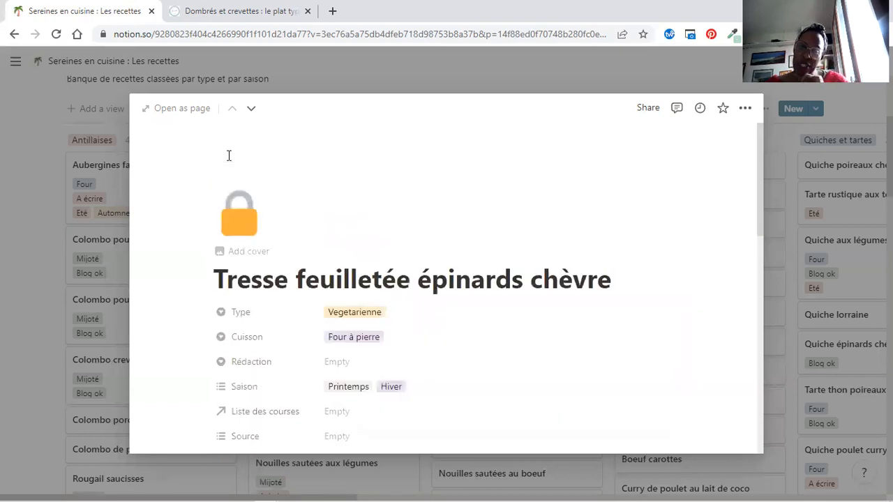
left_click(233, 235)
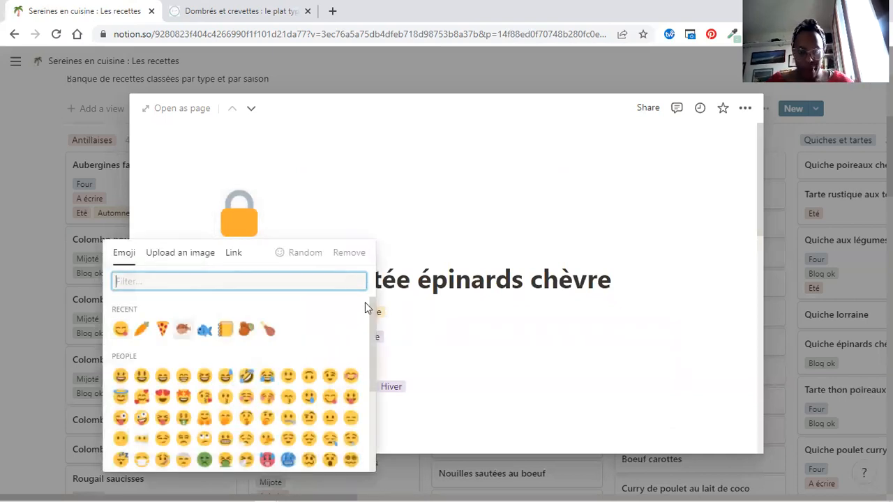
left_click_drag(370, 309, 374, 455)
scroll(374, 455, "down", 2)
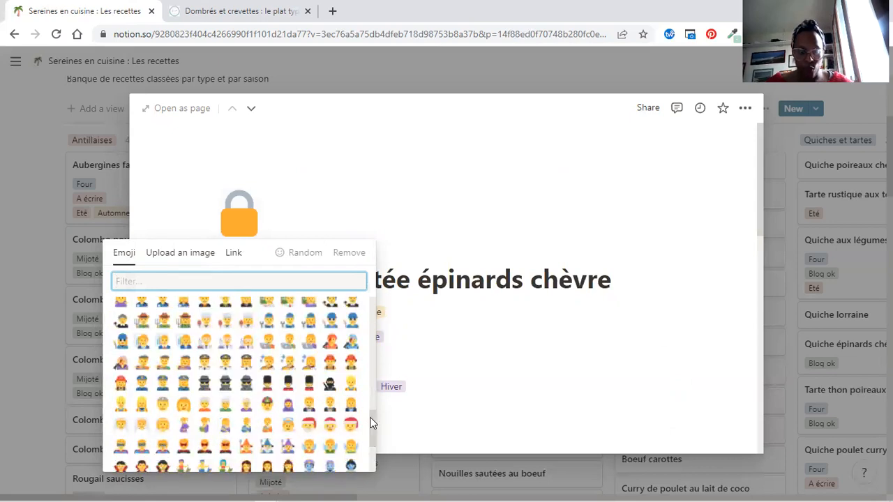
scroll(370, 426, "down", 2)
scroll(373, 436, "down", 5)
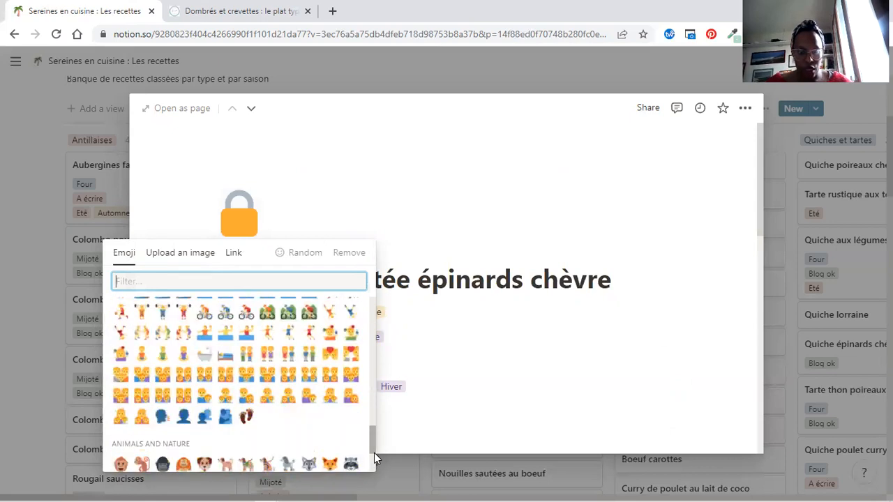
scroll(374, 454, "down", 5)
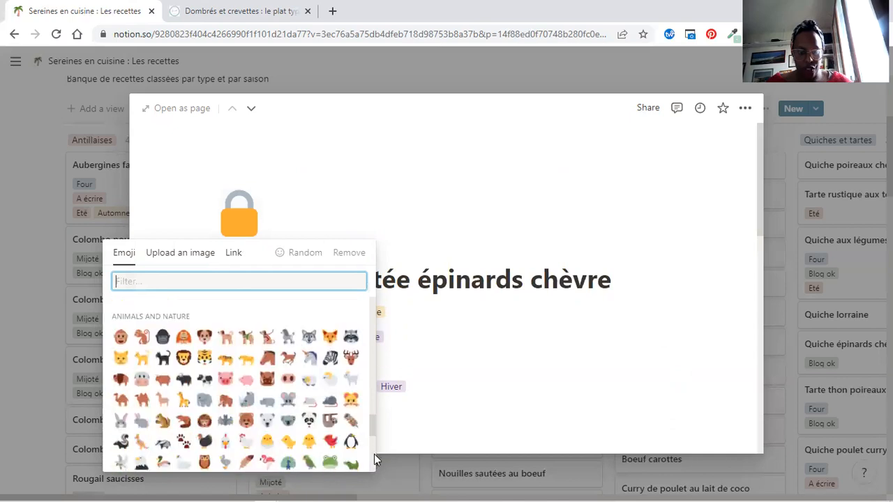
scroll(373, 448, "down", 1)
scroll(372, 441, "up", 2)
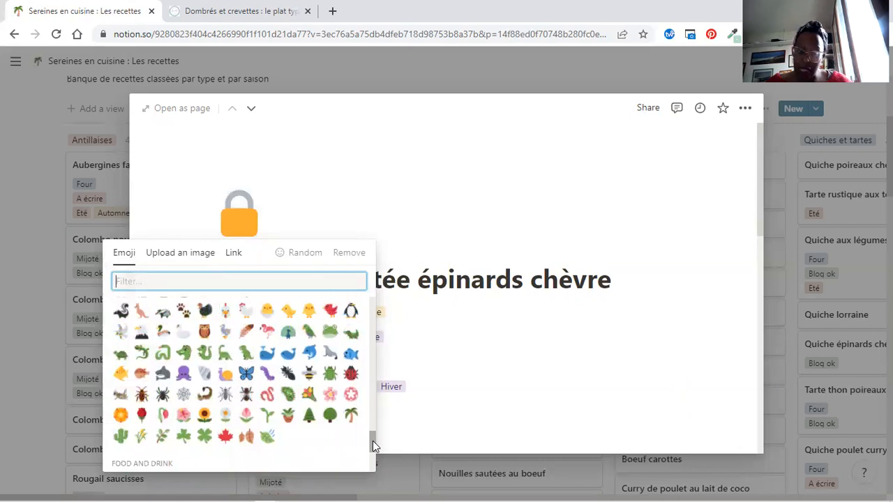
left_click(163, 438)
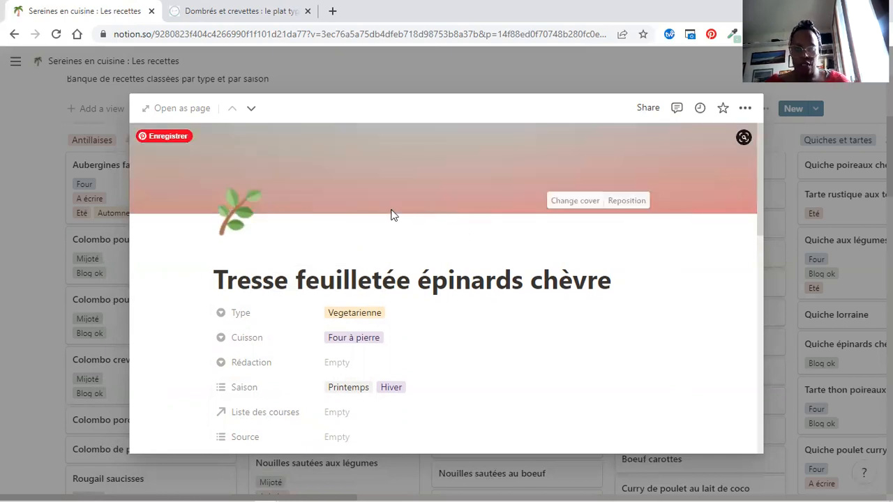
- Change the recipe's cover to the Unsplash close-up of wet green leaves with purple veins, searching for spinach
left_click(570, 202)
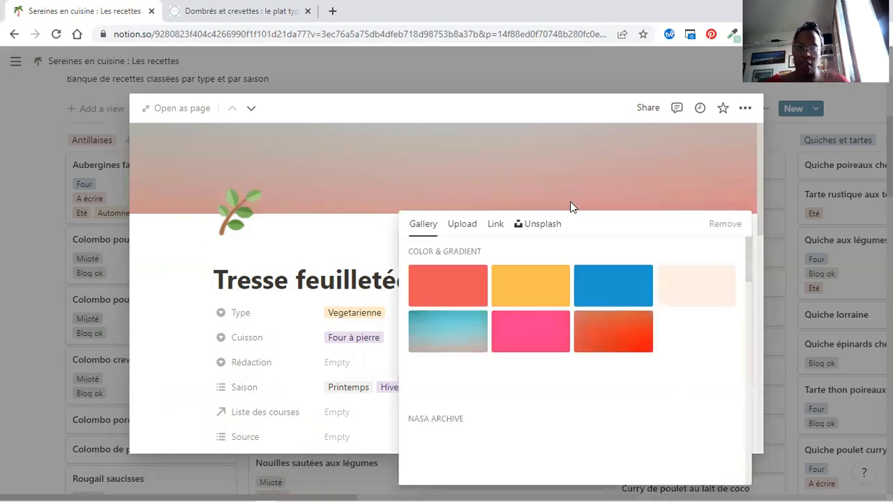
left_click(539, 229)
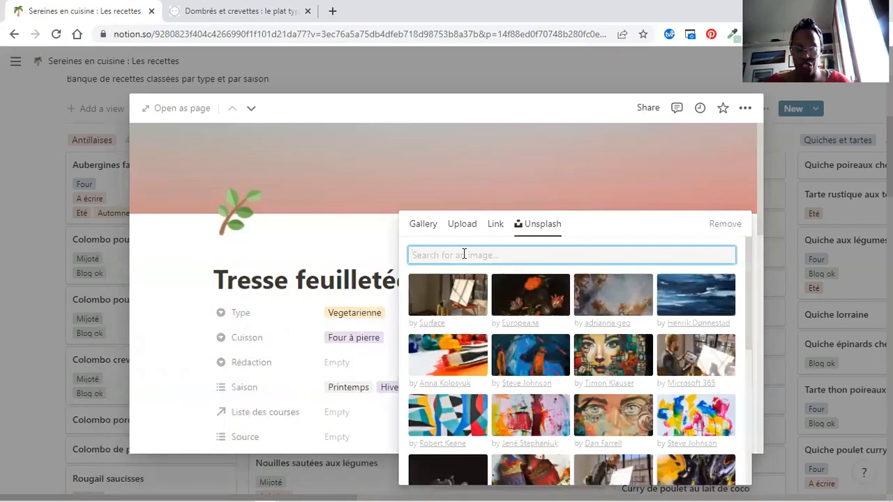
type("spinach")
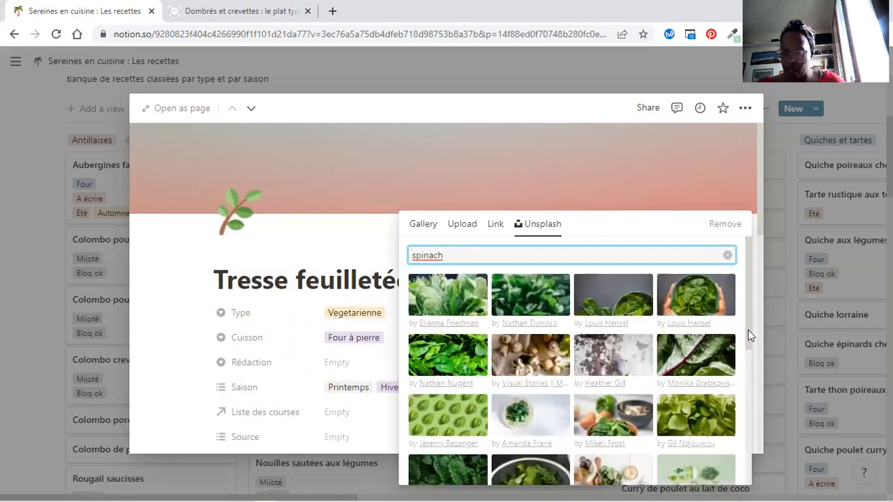
scroll(751, 345, "down", 1)
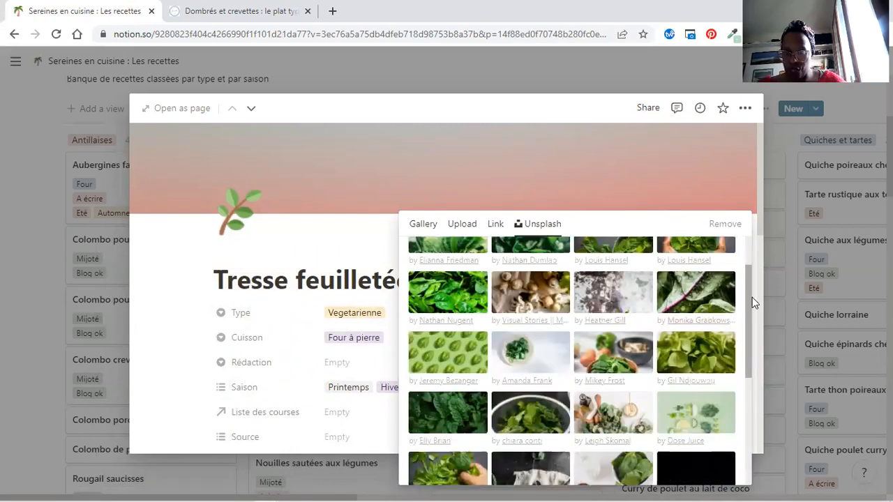
scroll(752, 301, "down", 1)
scroll(752, 298, "up", 3)
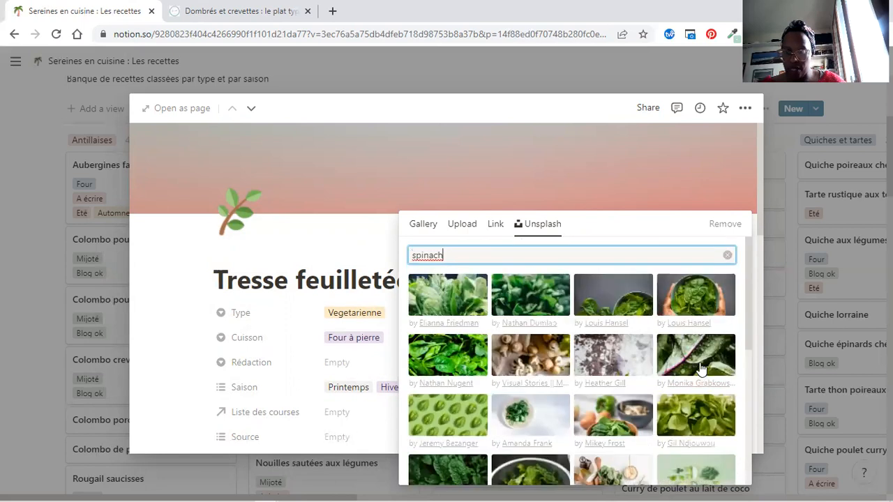
left_click(684, 299)
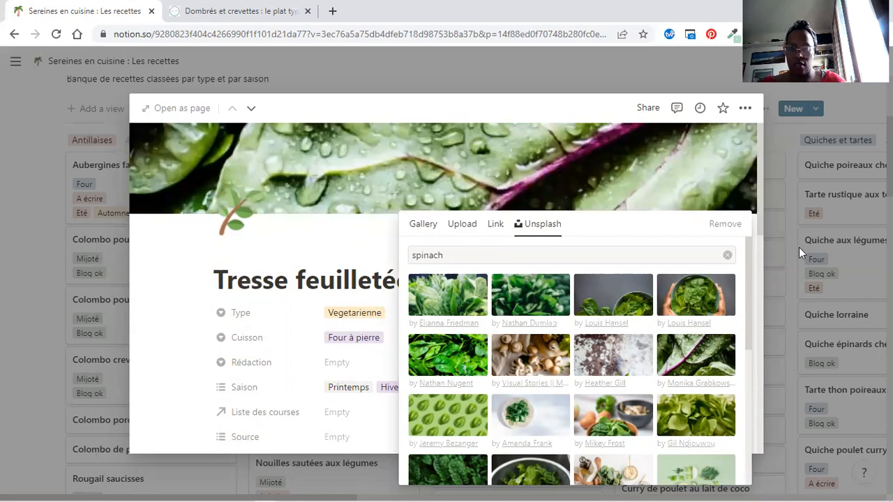
left_click(771, 317)
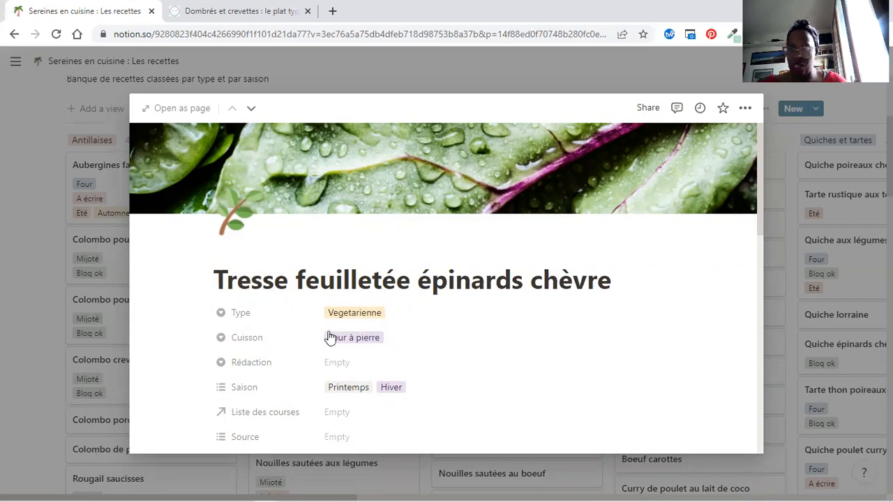
- Look over the recipe's properties and the photo in the page body down to its end
scroll(331, 338, "down", 1)
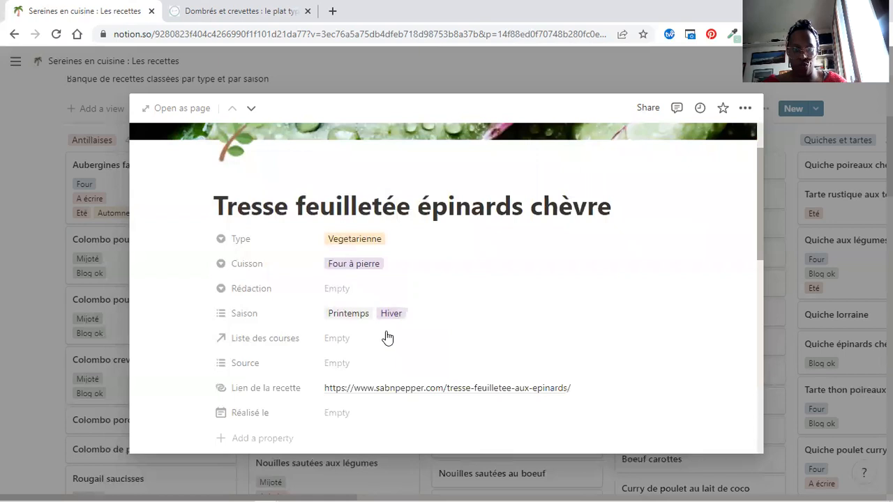
scroll(388, 338, "down", 1)
scroll(388, 335, "down", 1)
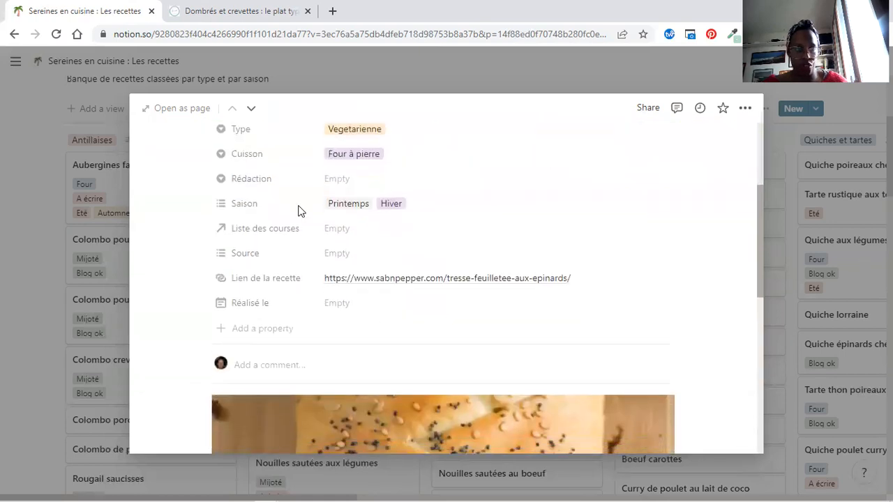
scroll(302, 178, "down", 1)
scroll(302, 178, "down", 4)
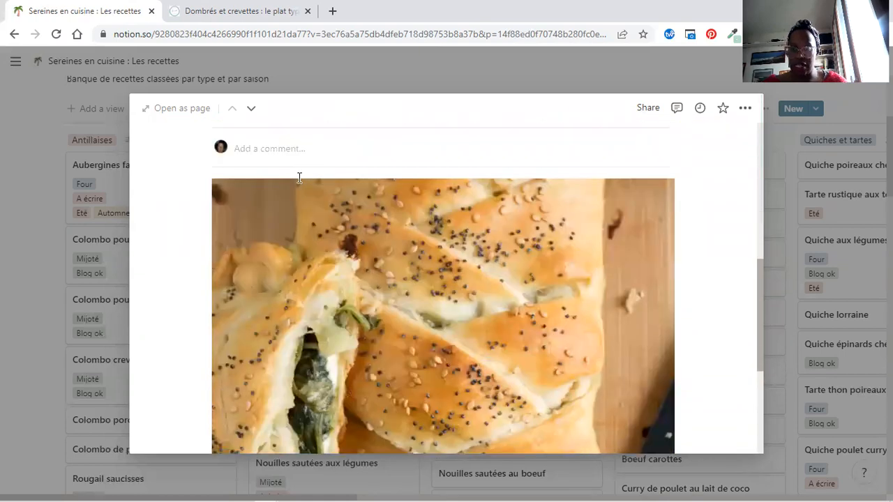
scroll(299, 178, "up", 5)
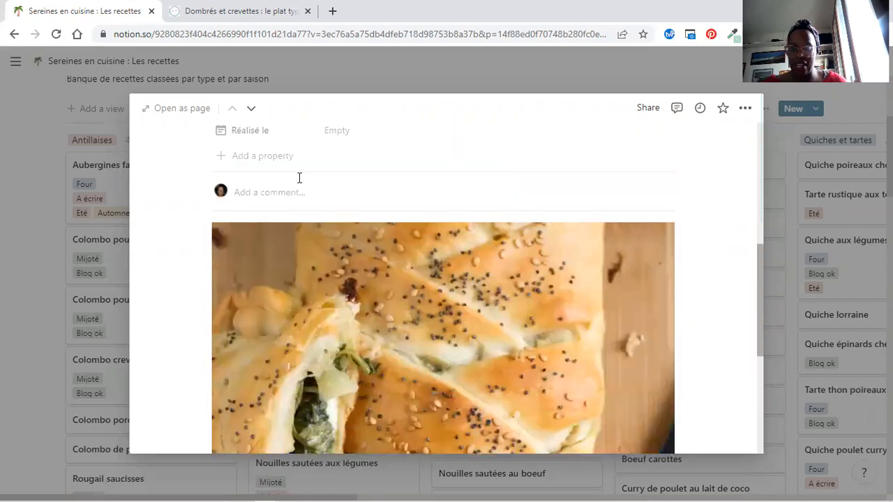
scroll(300, 178, "down", 2)
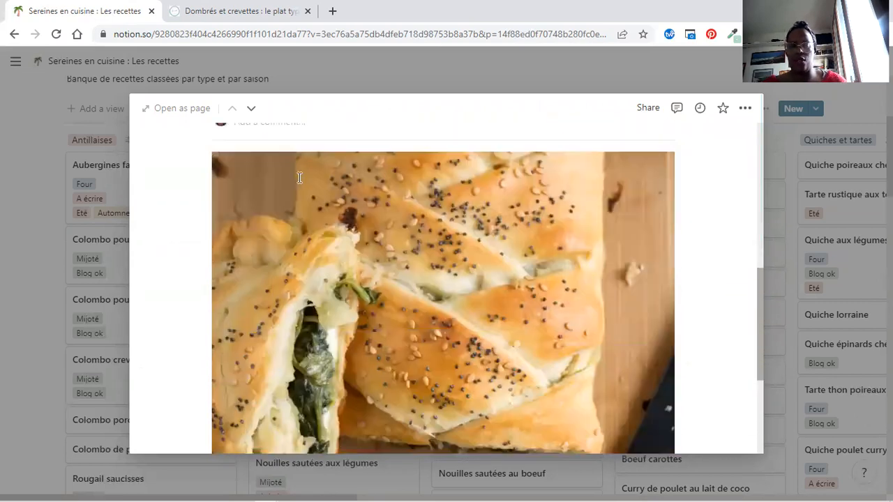
scroll(299, 178, "up", 1)
scroll(299, 178, "down", 2)
scroll(299, 178, "down", 2)
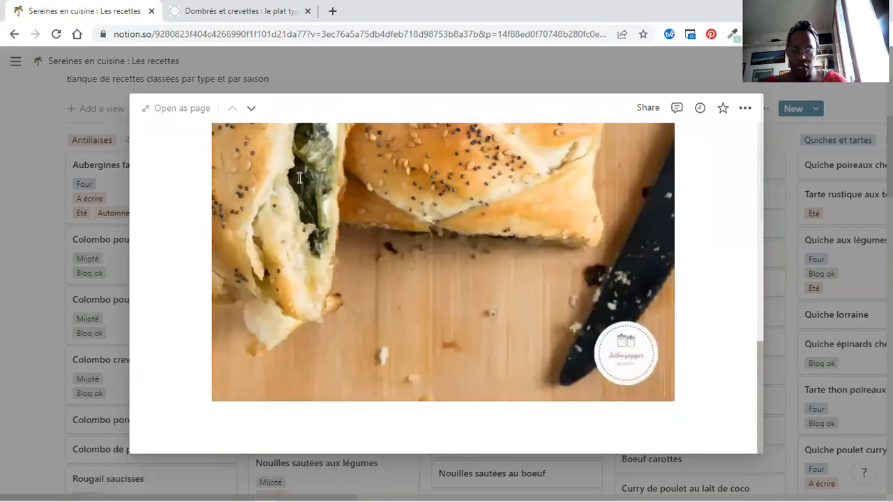
- Insert an image block on a new line below the recipe's photo
key("Return")
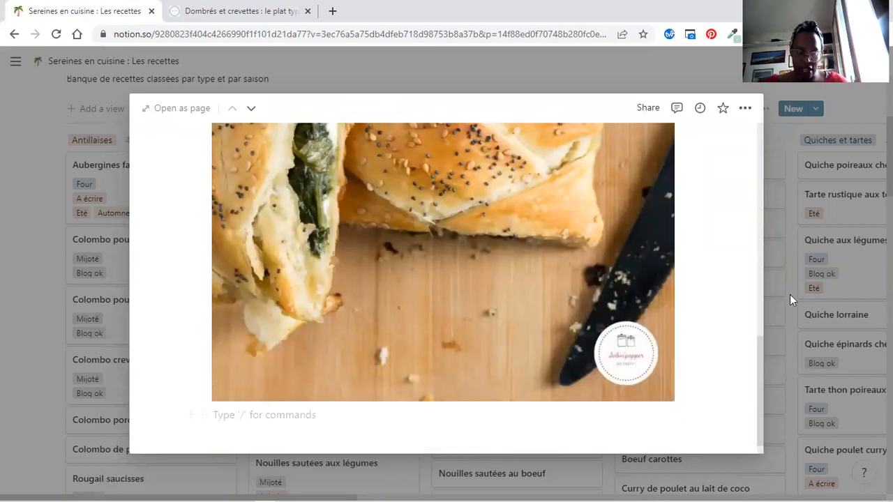
type("/")
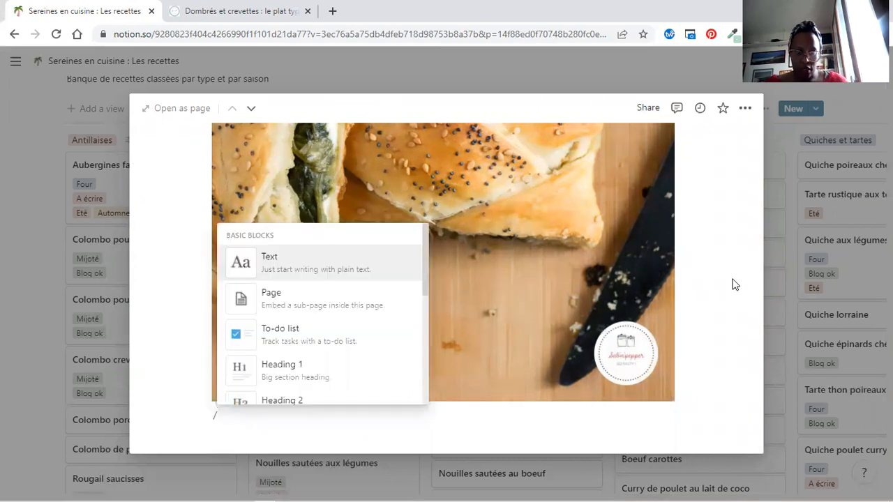
type("image")
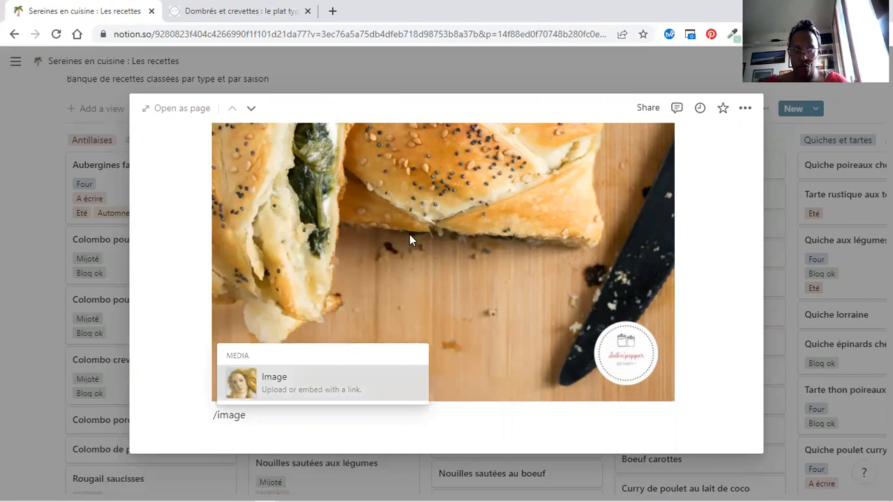
key("Return")
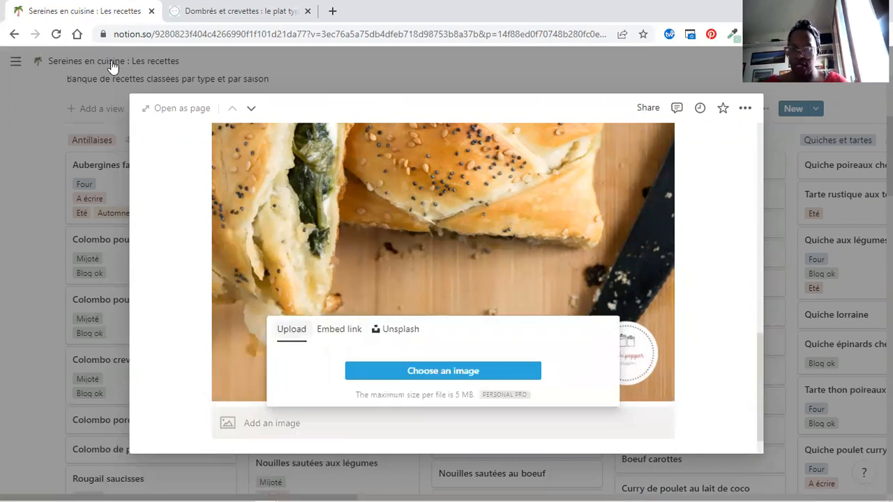
- Search Unsplash for spinach pictures for the new image block and close the recipe without choosing one
left_click(395, 329)
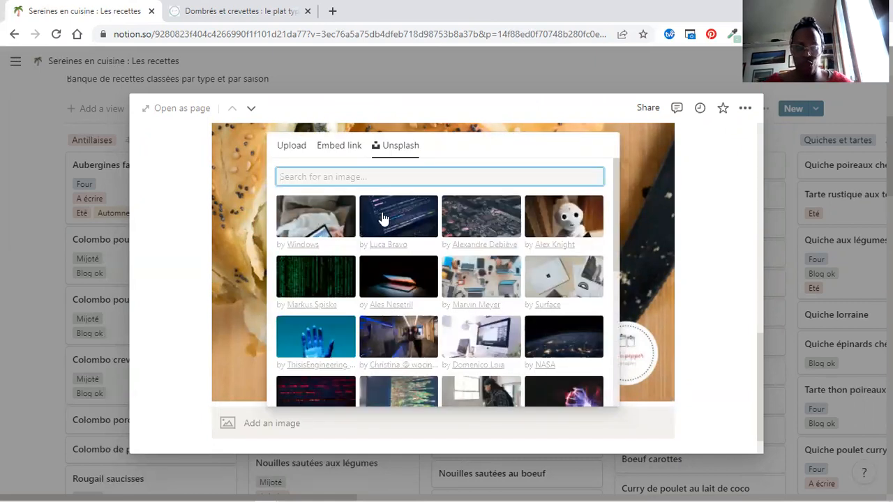
type("spinc")
key("BackSpace")
type("ach")
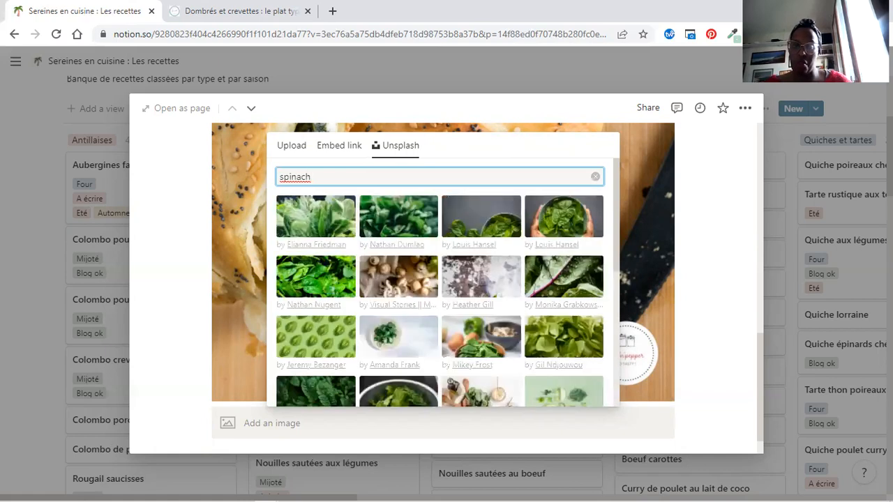
key("Escape")
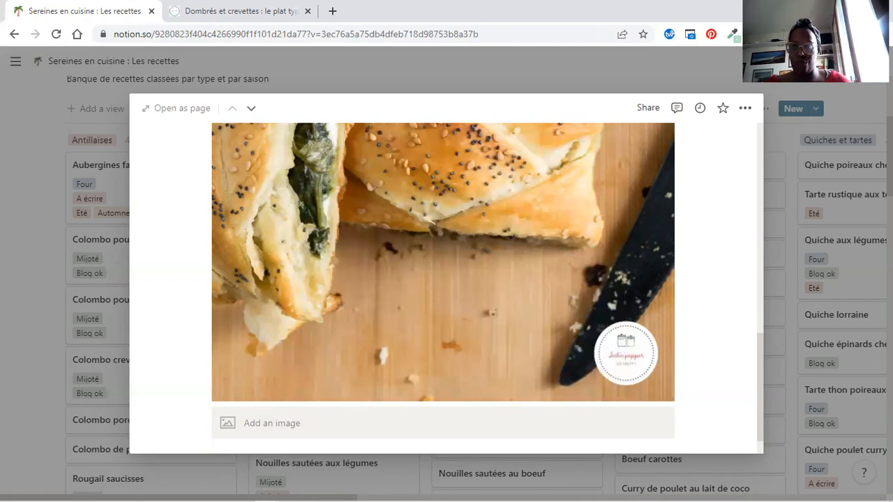
key("Escape")
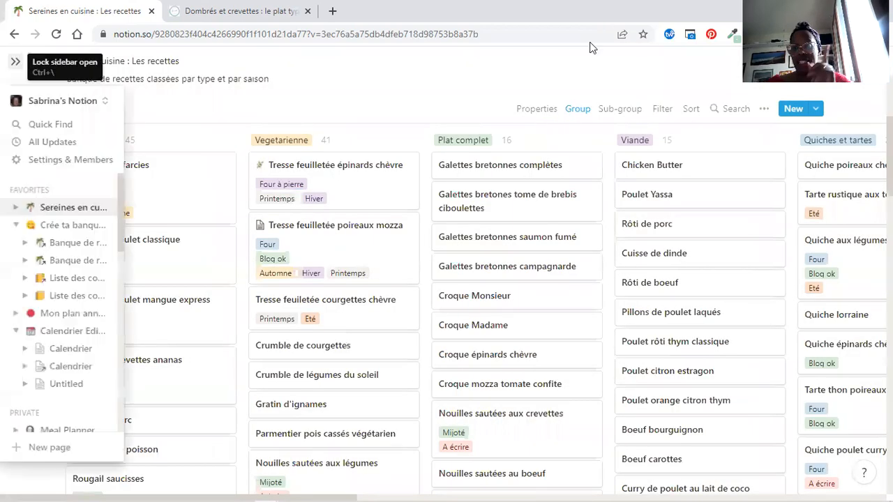
- Open the favorite page Crée ta banque de recettes and look over its recipe board and the Mon menu de la semaine calendar
left_click(16, 62)
left_click(68, 186)
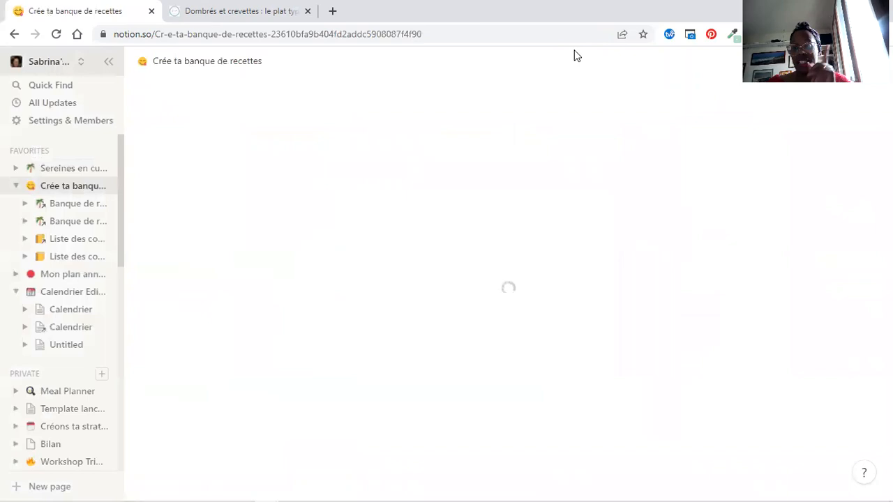
key("ctrl+backslash")
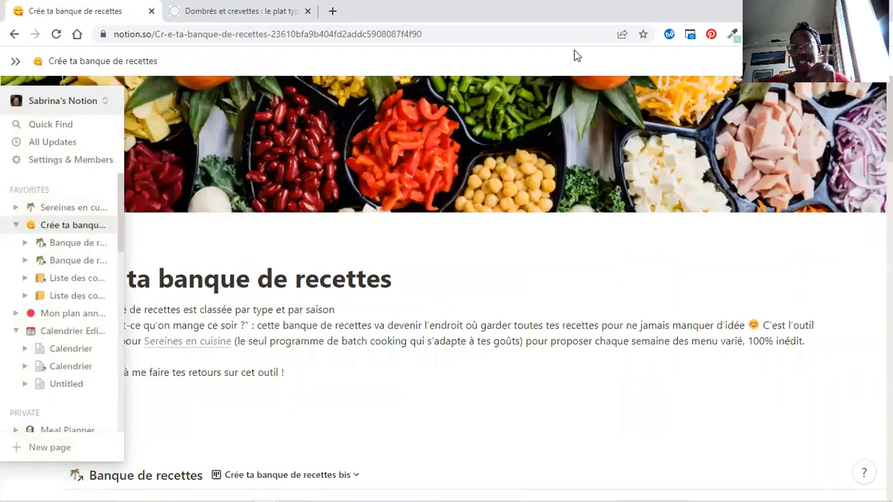
scroll(575, 55, "down", 3)
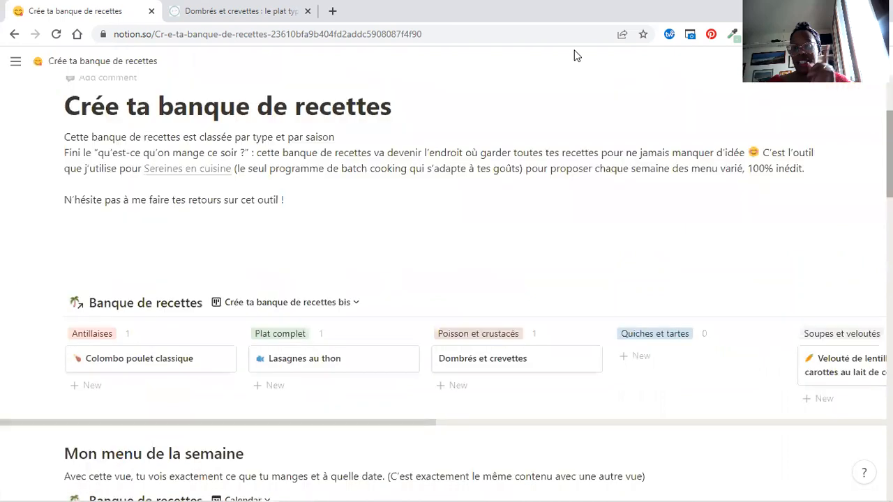
scroll(575, 55, "down", 1)
scroll(575, 55, "down", 1)
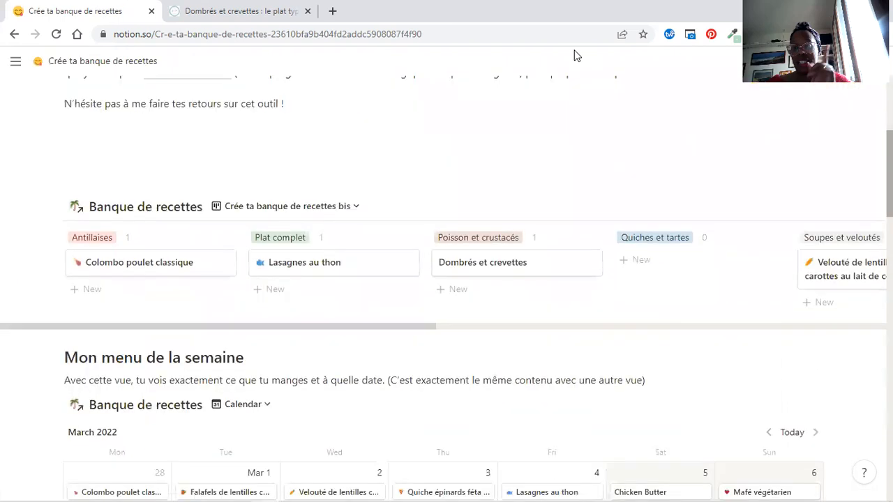
scroll(575, 55, "down", 1)
scroll(577, 55, "down", 2)
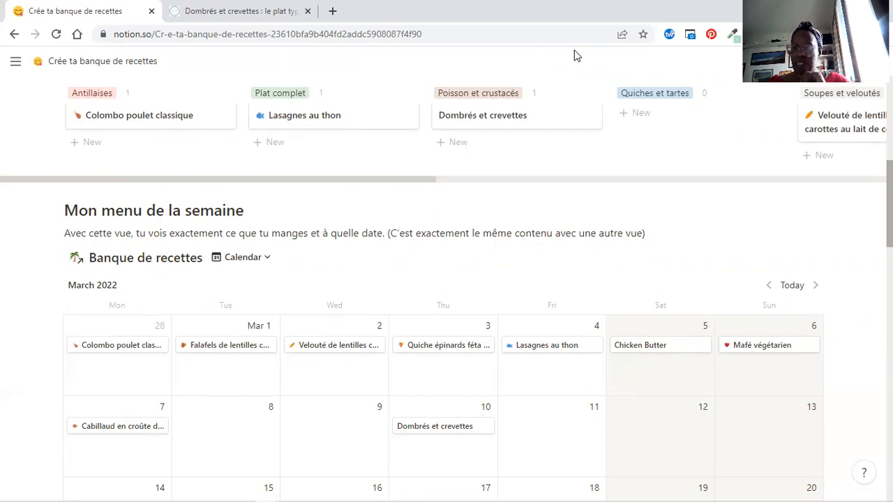
scroll(576, 56, "up", 3)
scroll(577, 55, "up", 2)
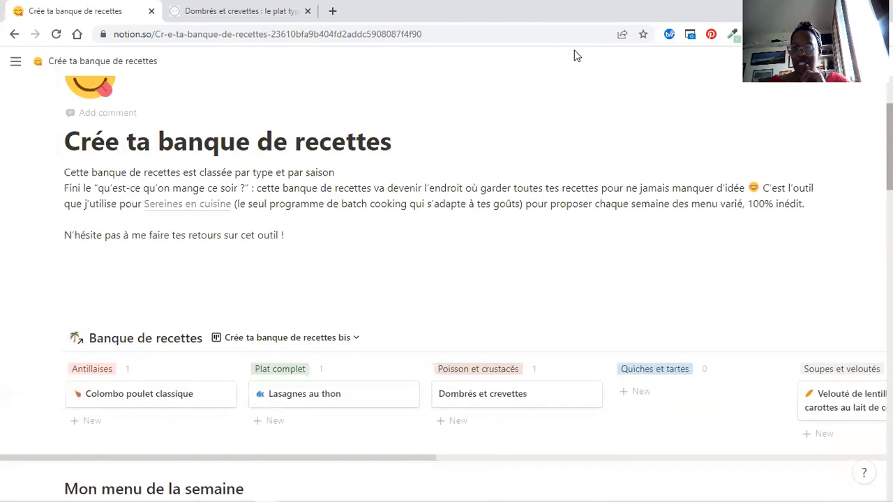